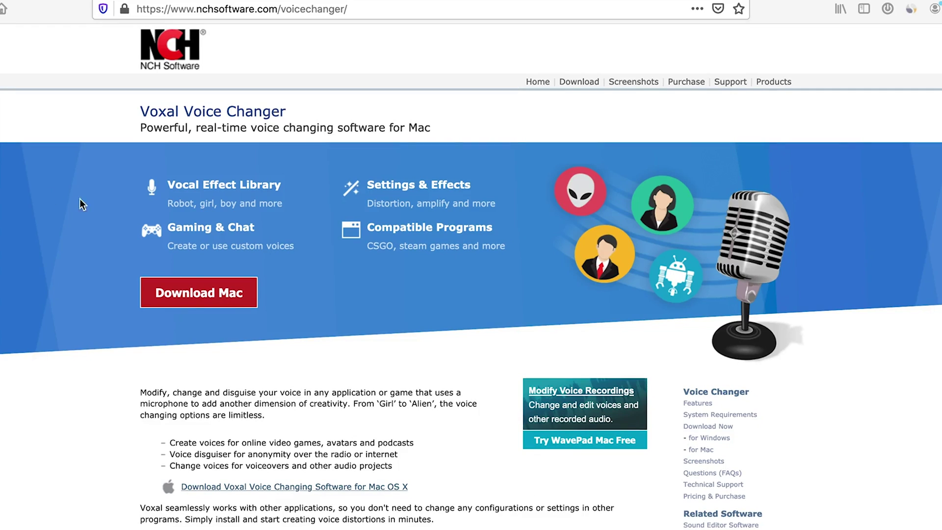
Download the Mac version of Voxal from the NCH Software page and save the zip
scroll(87, 199, "down", 5)
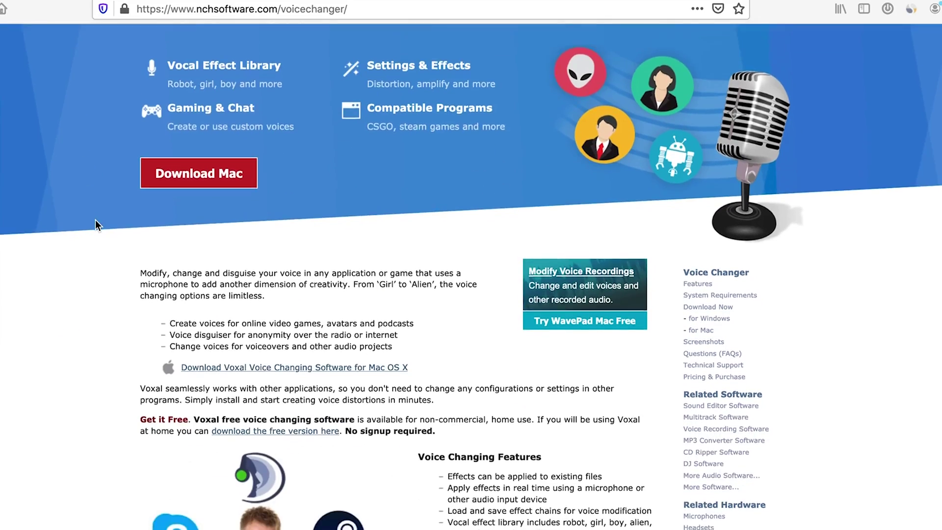
scroll(95, 220, "down", 15)
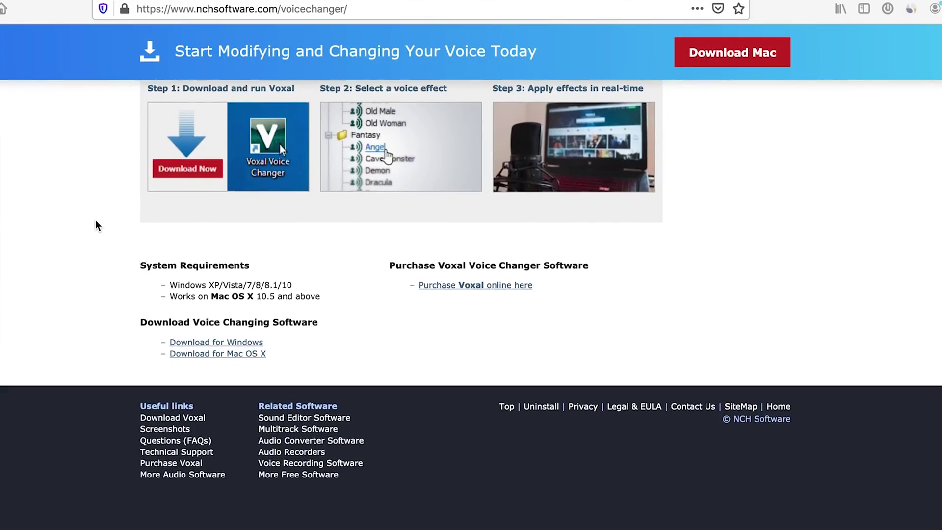
scroll(95, 220, "up", 10)
scroll(95, 220, "down", 10)
scroll(113, 256, "up", 15)
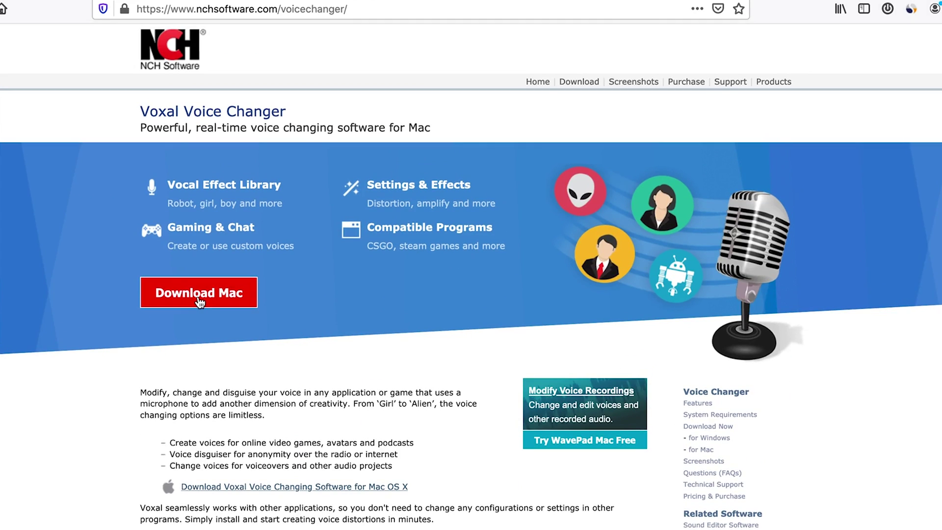
left_click(231, 295)
left_click(497, 362)
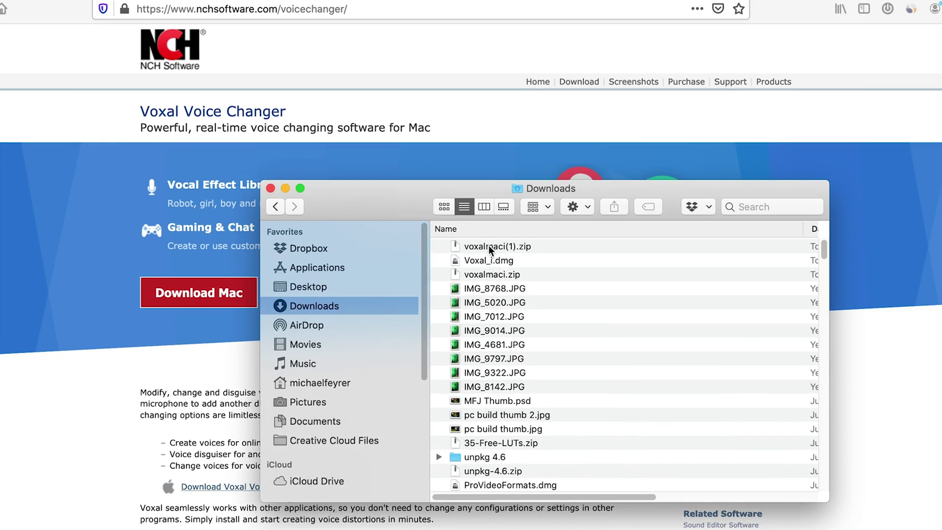
Unzip voxalmaci(1).zip, open Voxal_i.dmg and copy Voxal.app into Applications
double_click(489, 247)
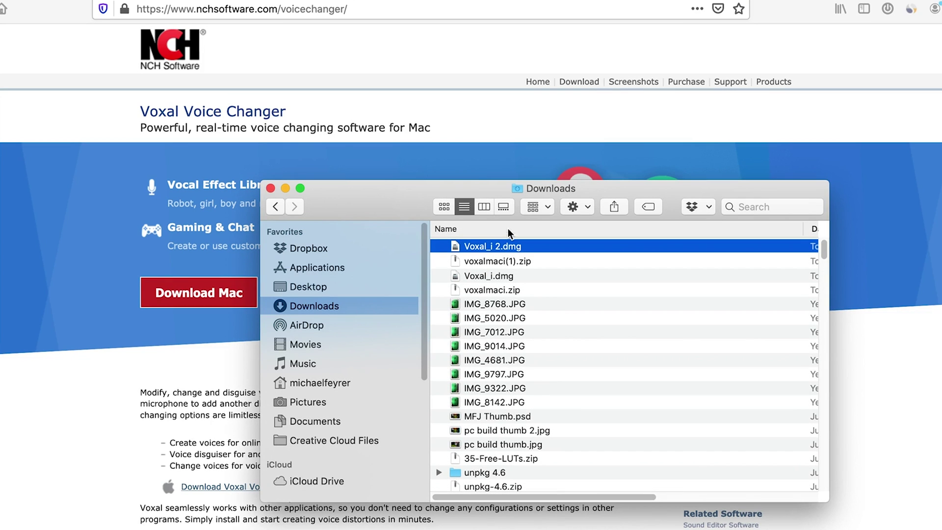
double_click(468, 251)
left_click(490, 277)
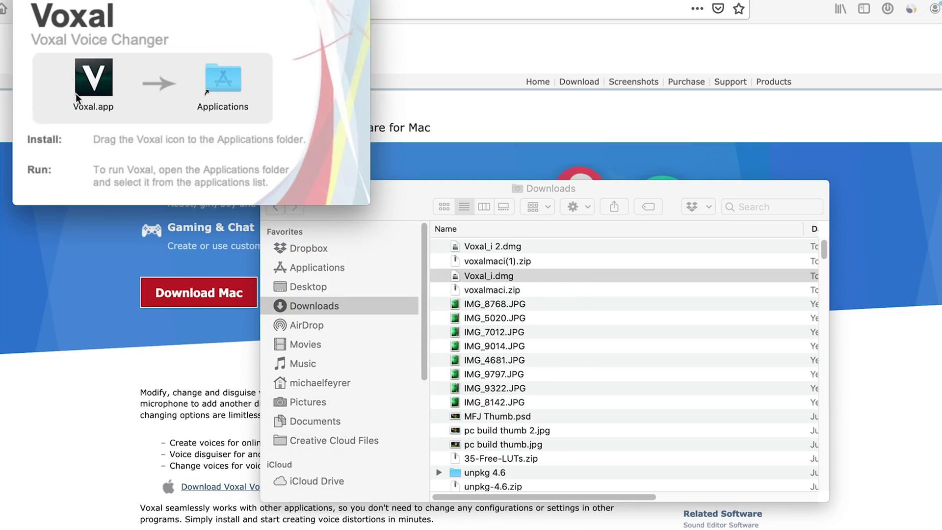
left_click_drag(88, 93, 223, 82)
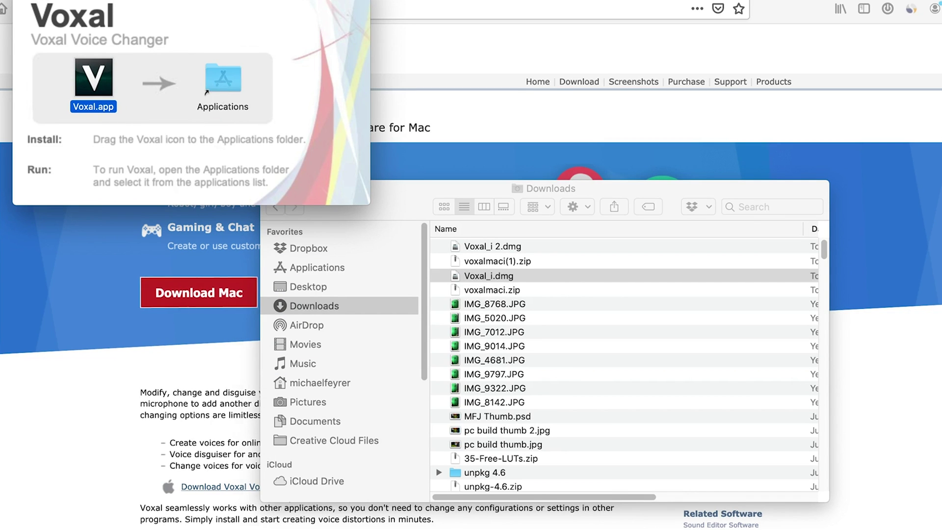
key("super+w")
left_click(345, 328)
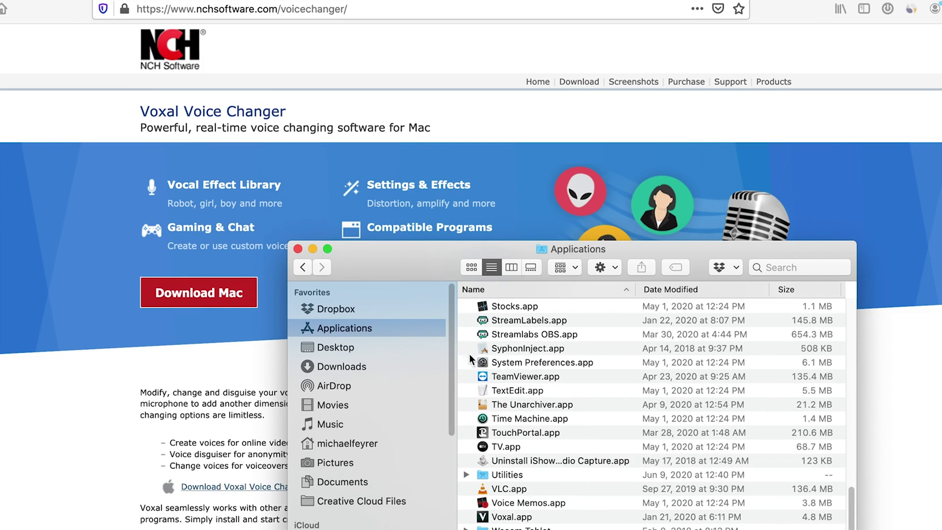
Launch Voxal.app from Applications and authorise its audio driver with the account password
scroll(555, 432, "down", 1)
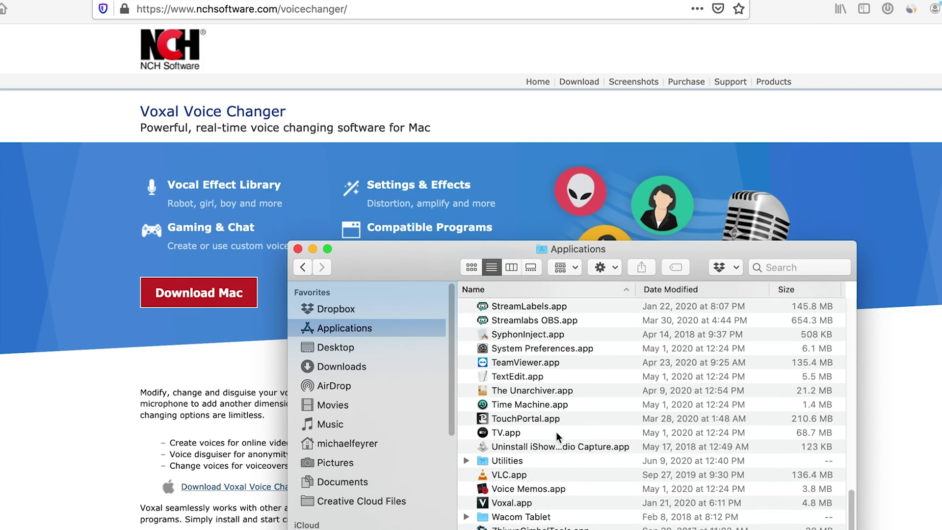
double_click(499, 502)
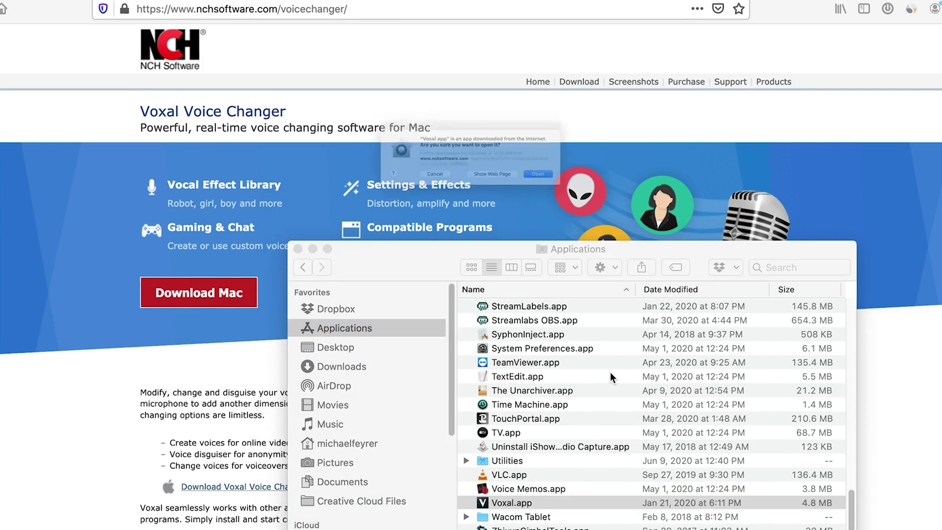
left_click(594, 192)
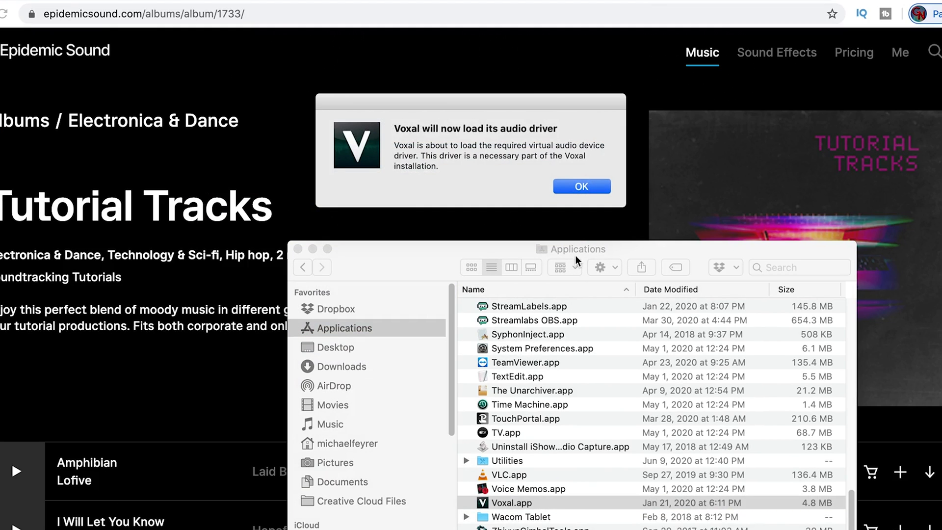
left_click(581, 187)
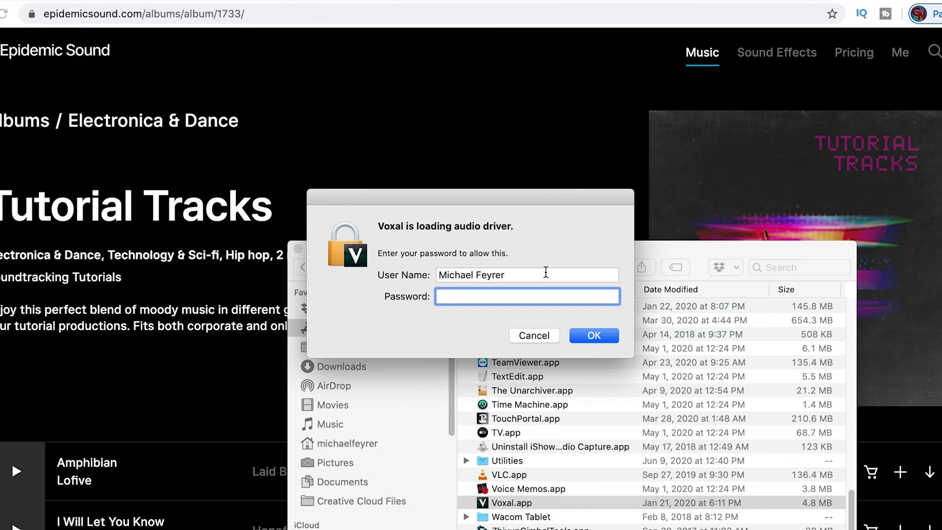
type("••••••••••")
key("Return")
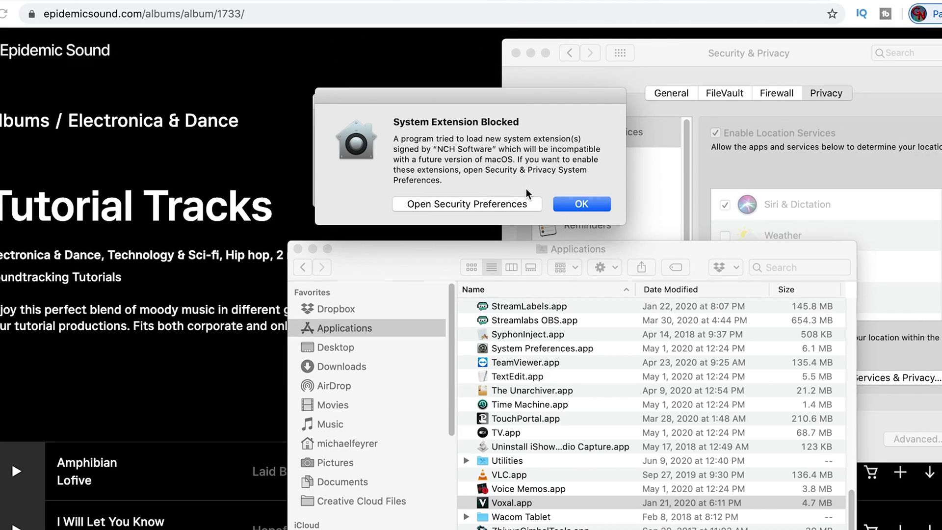
left_click(314, 249)
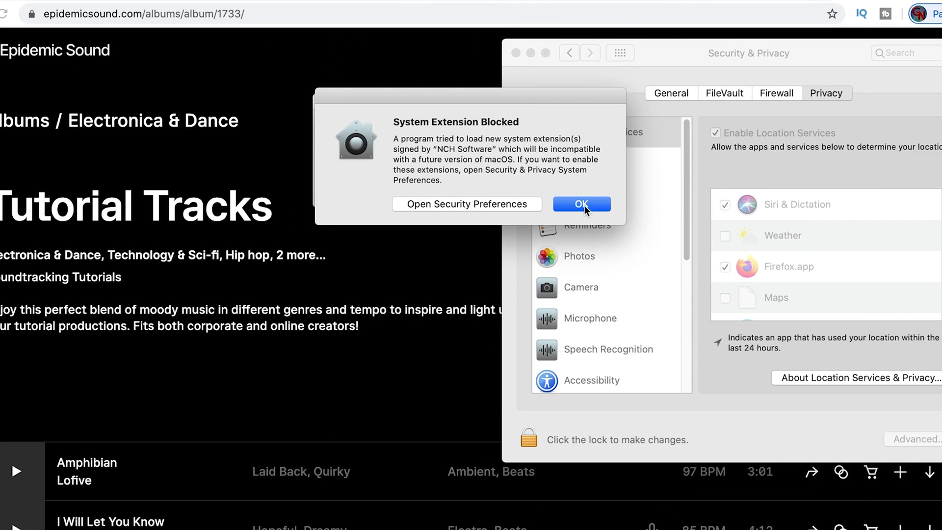
Unlock Security & Privacy with the account password and allow the NCH Software extension
left_click(427, 105)
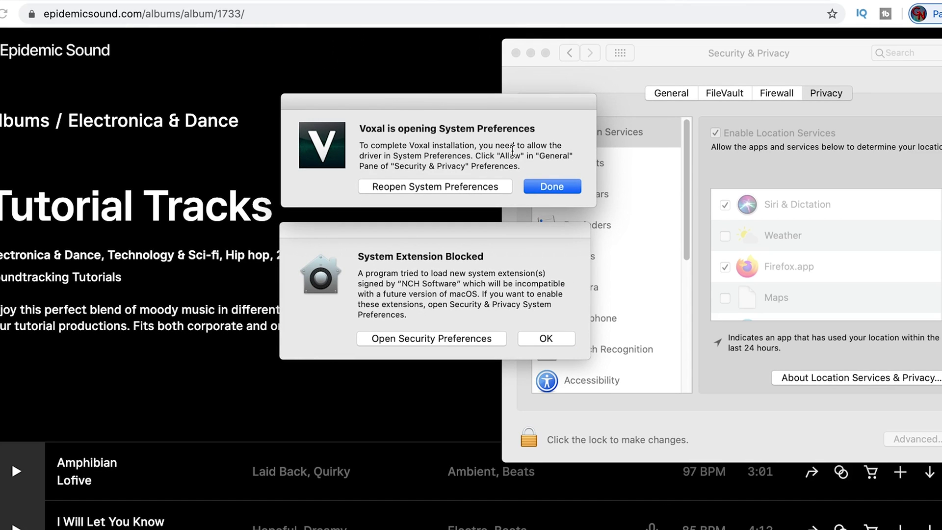
left_click(675, 93)
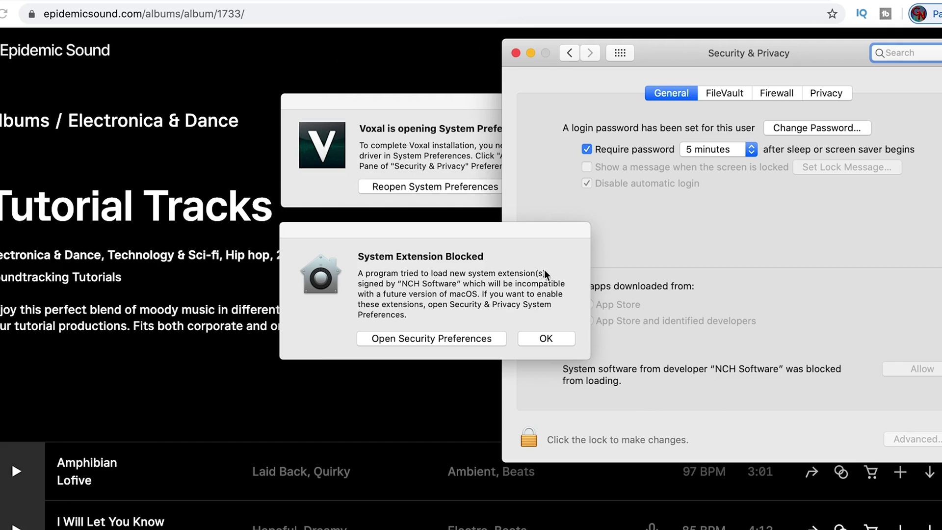
left_click(529, 441)
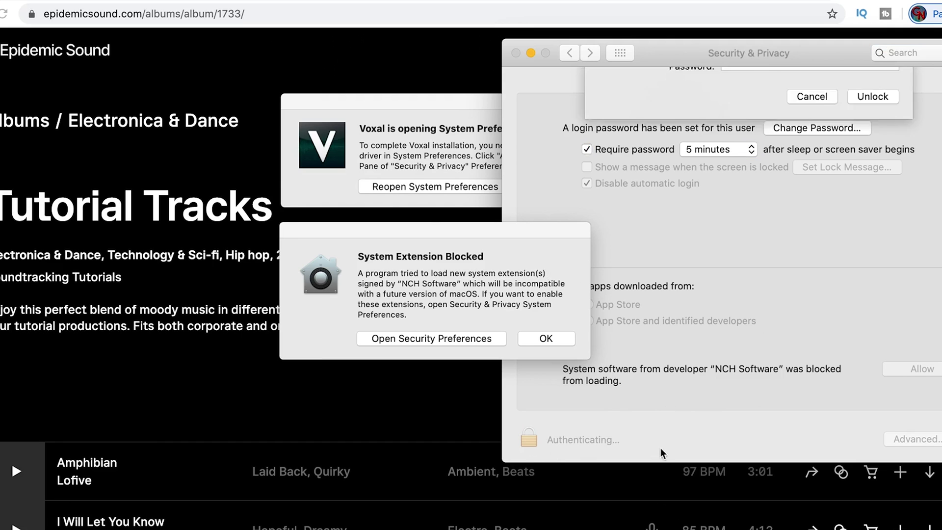
type("••")
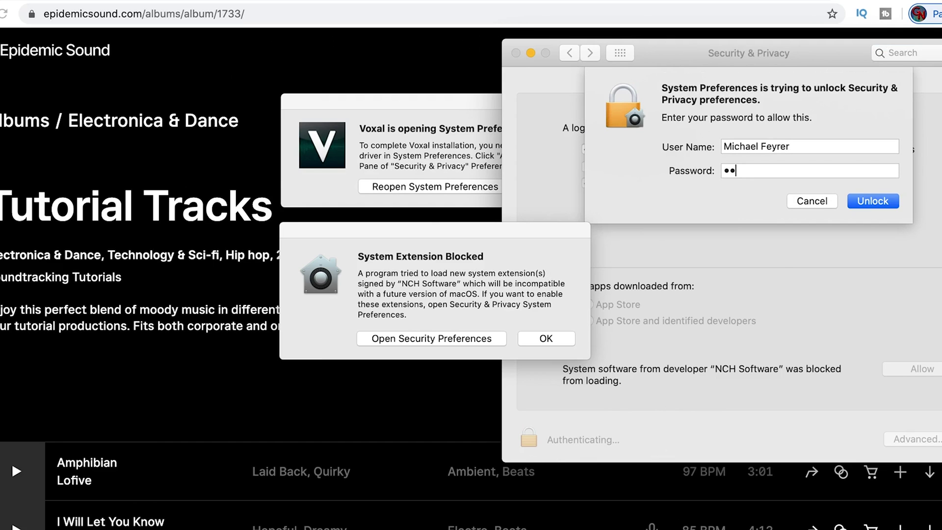
type("•••••••••")
key("Return")
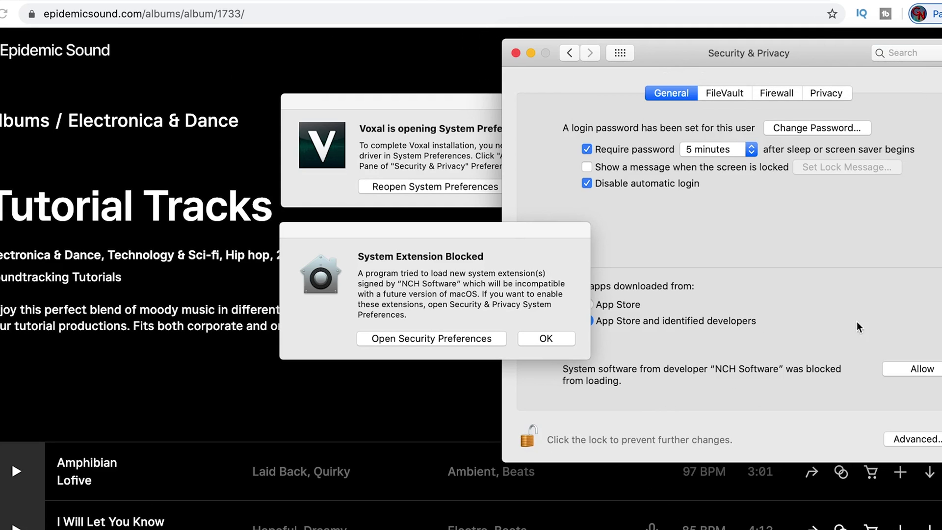
left_click(918, 369)
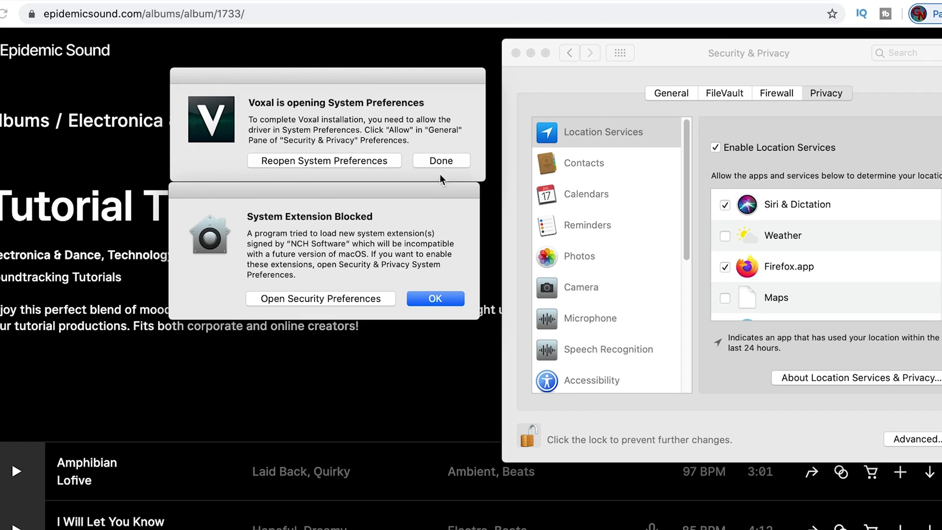
left_click(440, 161)
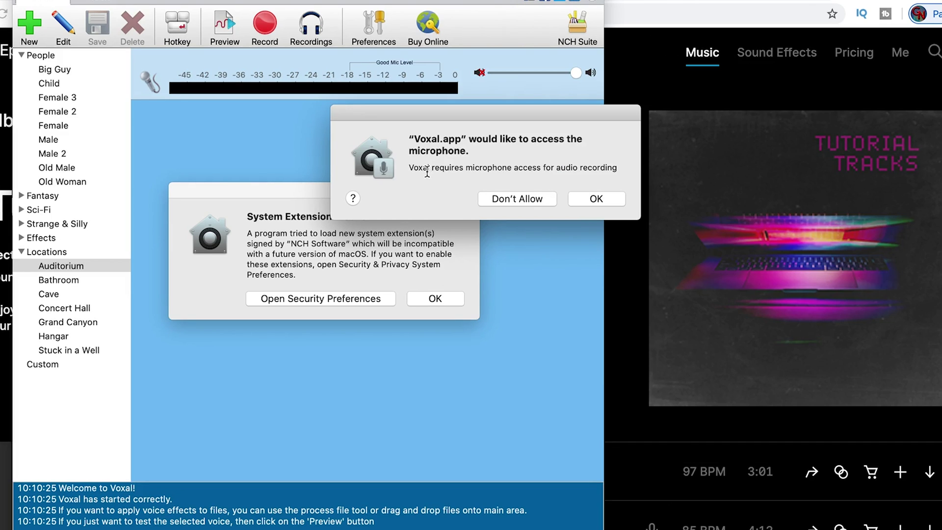
Grant Voxal microphone access and move the System Extension Blocked alert aside
left_click(598, 198)
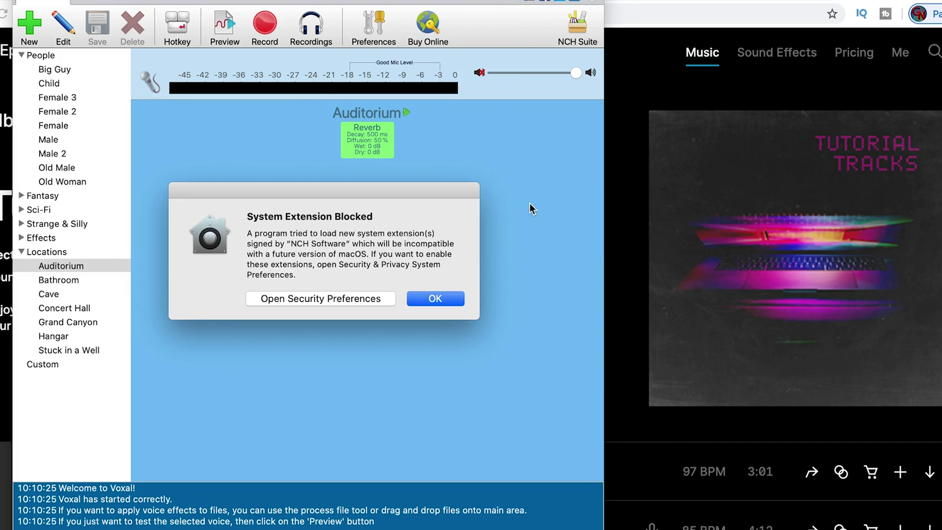
left_click_drag(335, 188, 525, 153)
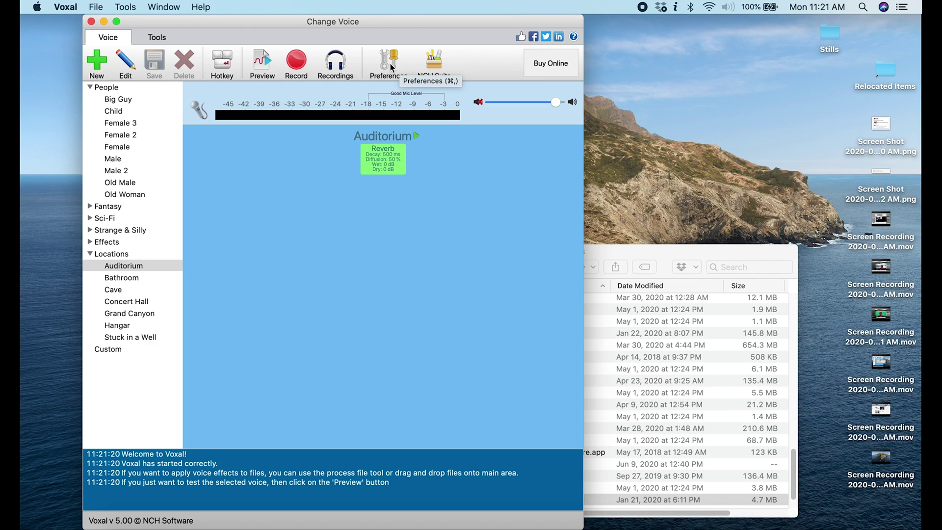
Record from [USB 0] USB PnP Audio Device with live effect listening, then preview Auditorium
left_click(390, 63)
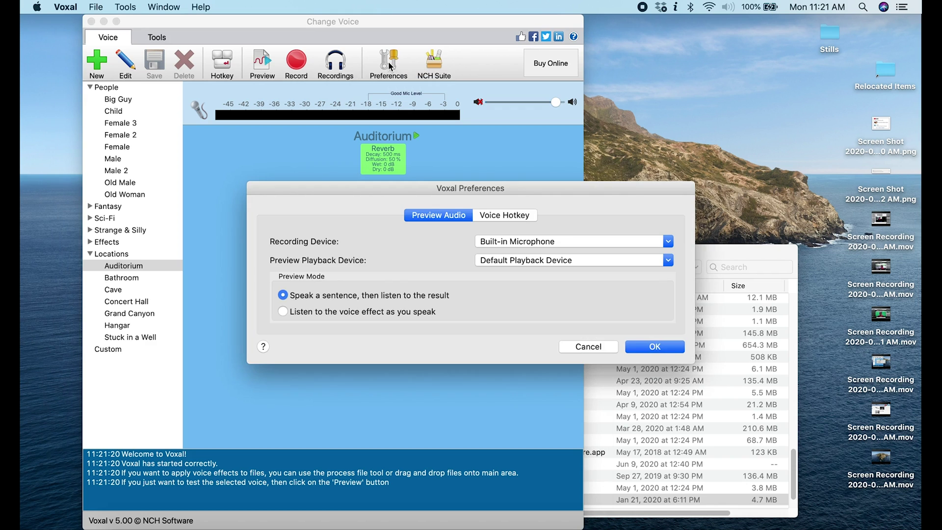
left_click(564, 242)
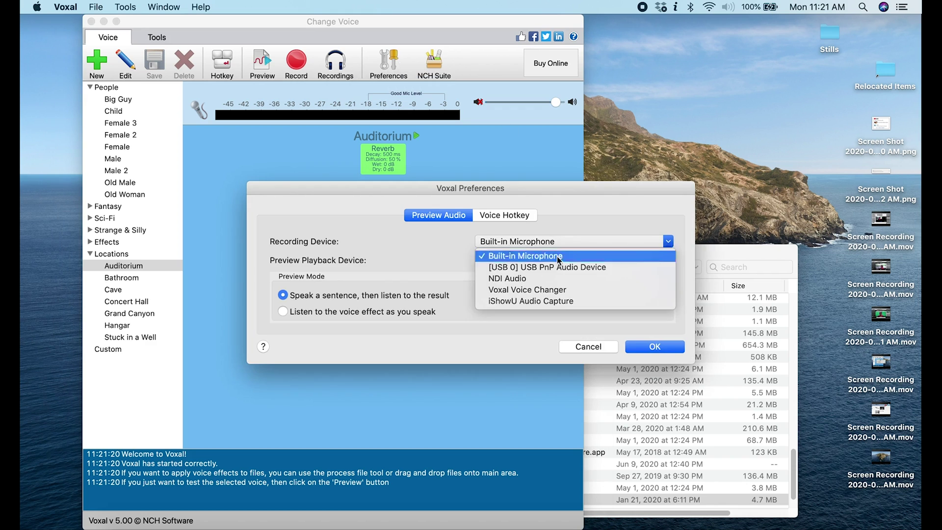
left_click(557, 269)
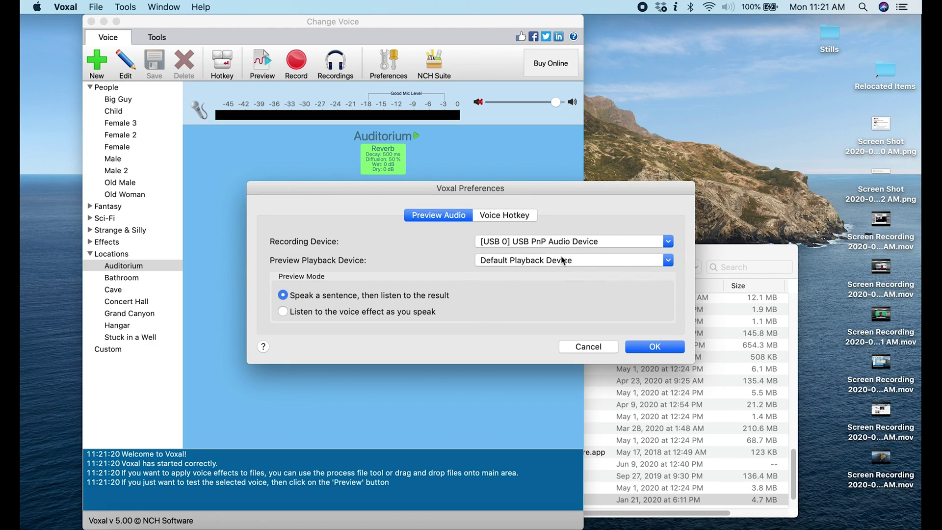
left_click(557, 261)
left_click(438, 253)
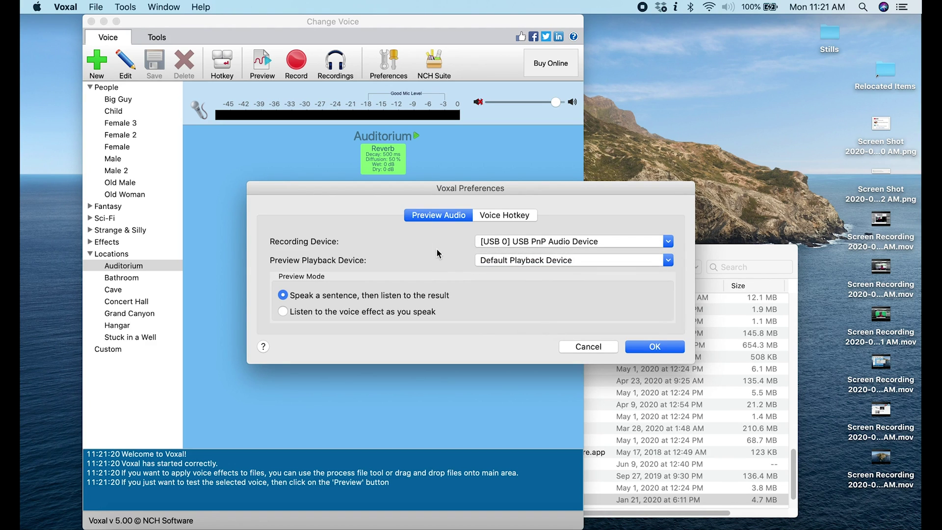
left_click(283, 313)
key("Return")
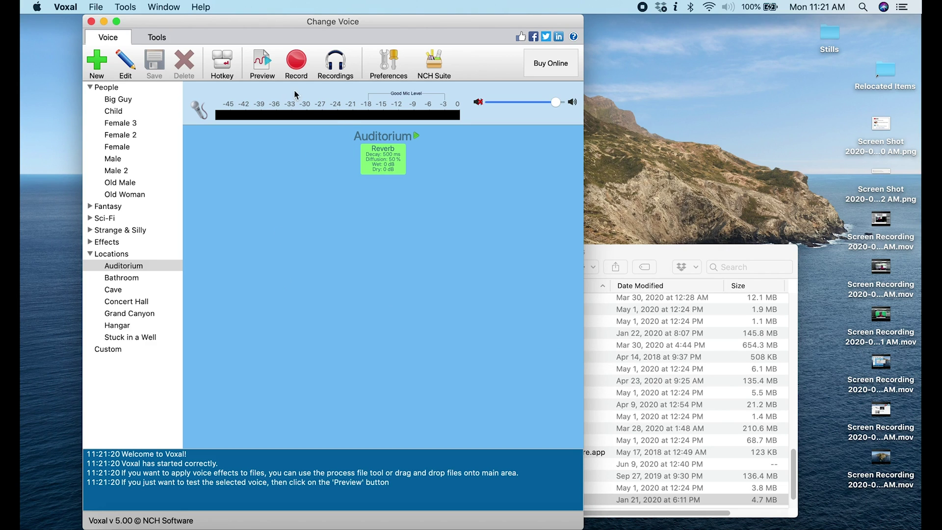
left_click(264, 66)
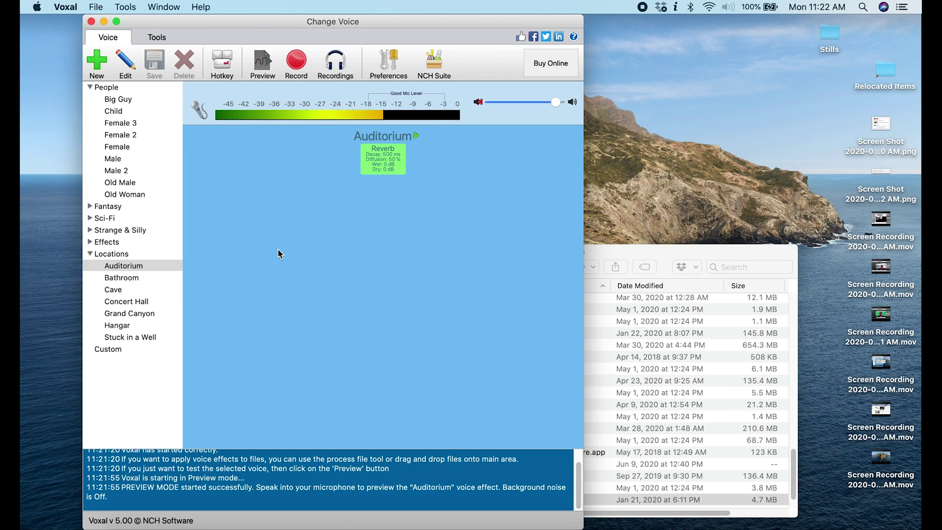
Expand the Effects category and preview the Announcer voice live
left_click(91, 244)
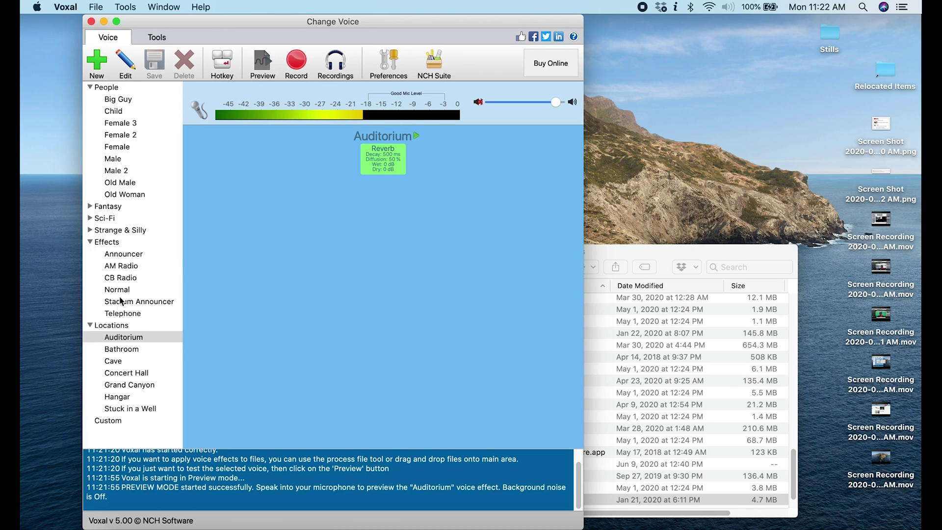
left_click(118, 254)
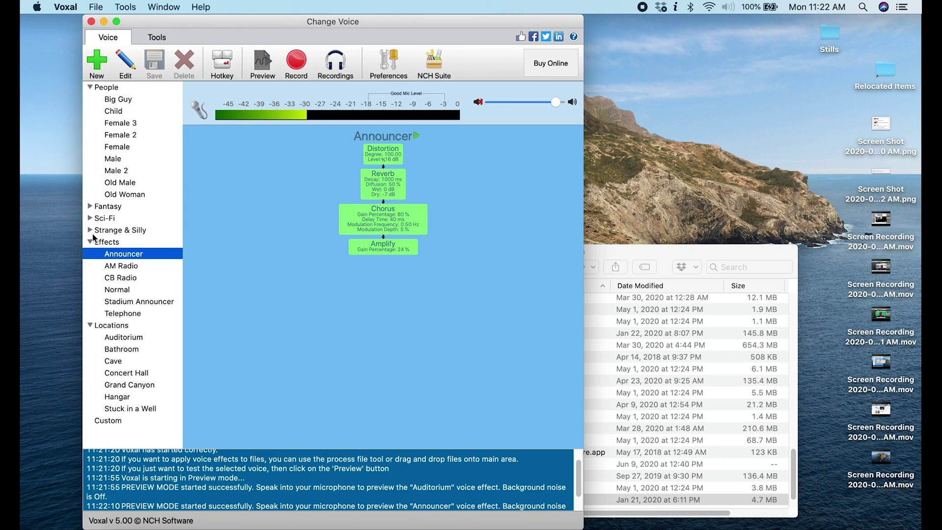
Preview the Fantasy voices Super Villain, Cave Monster, Demon and then Ogre
left_click(89, 206)
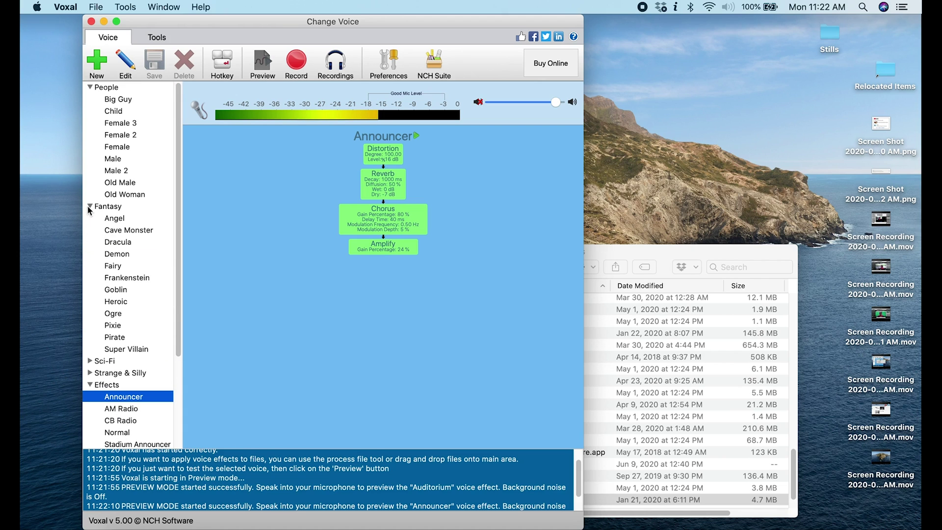
left_click(124, 349)
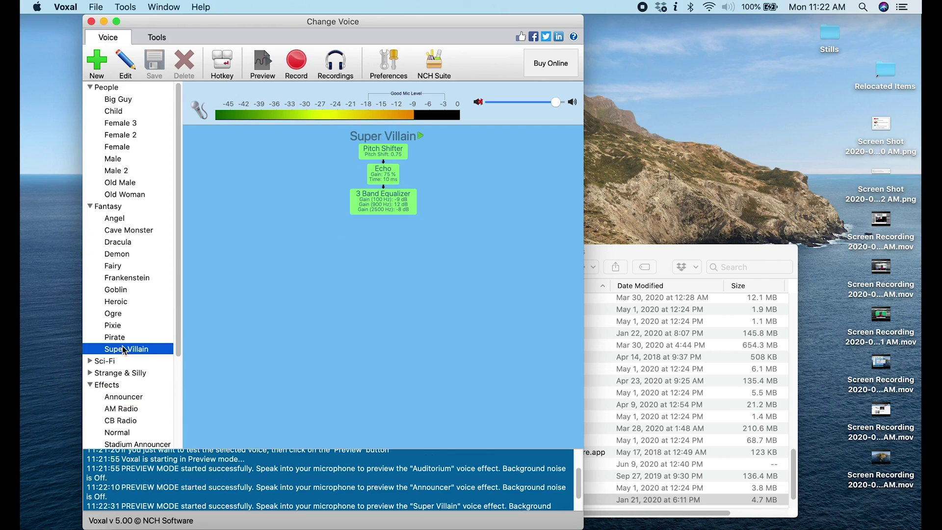
left_click(145, 234)
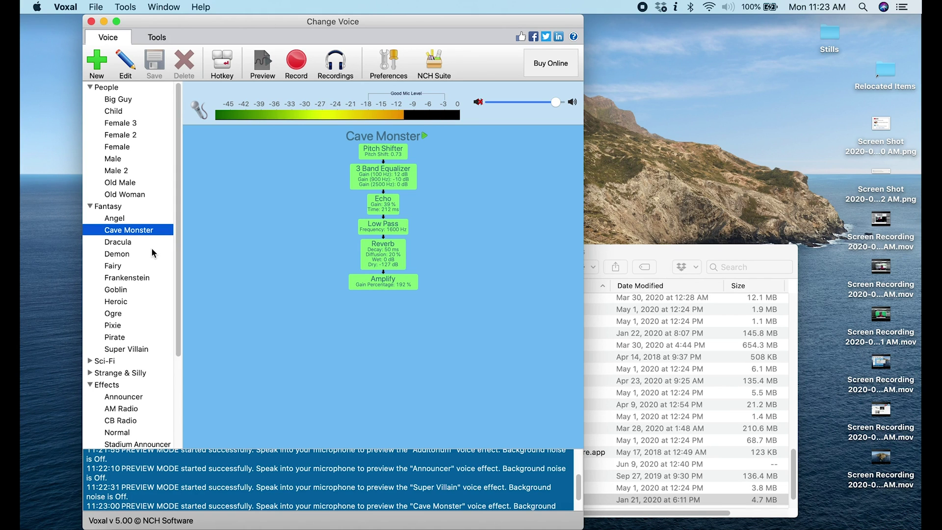
left_click(134, 254)
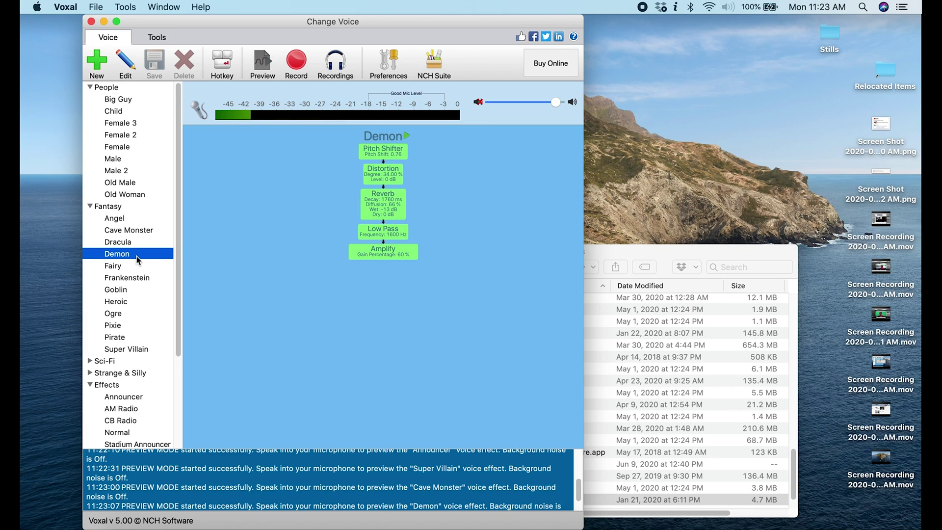
left_click(167, 314)
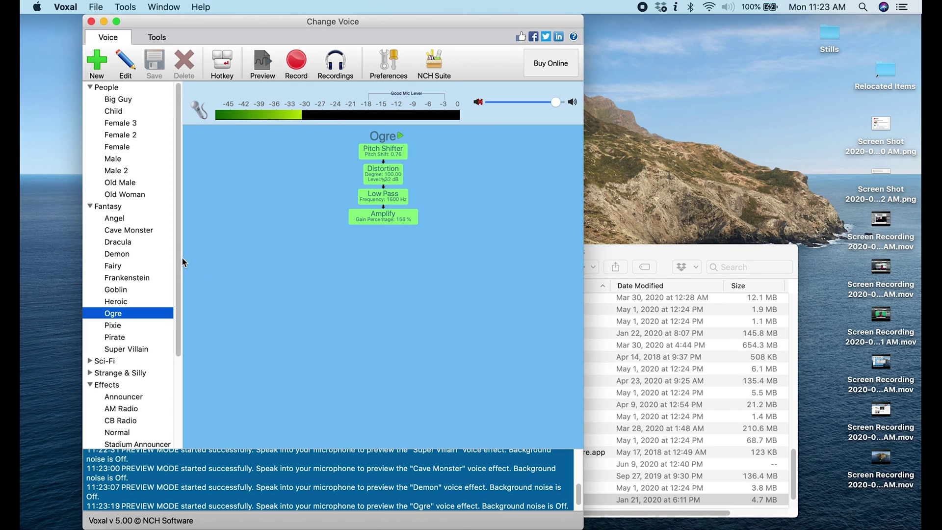
Expand Sci-Fi and preview Protocol Droid, Darth Vader and Robot in turn
left_click(90, 361)
scroll(138, 339, "down", 2)
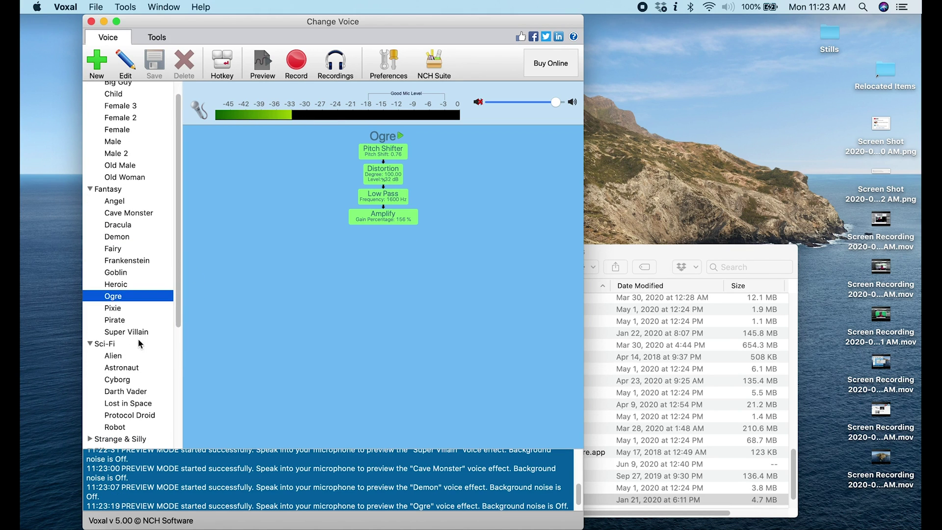
left_click(141, 415)
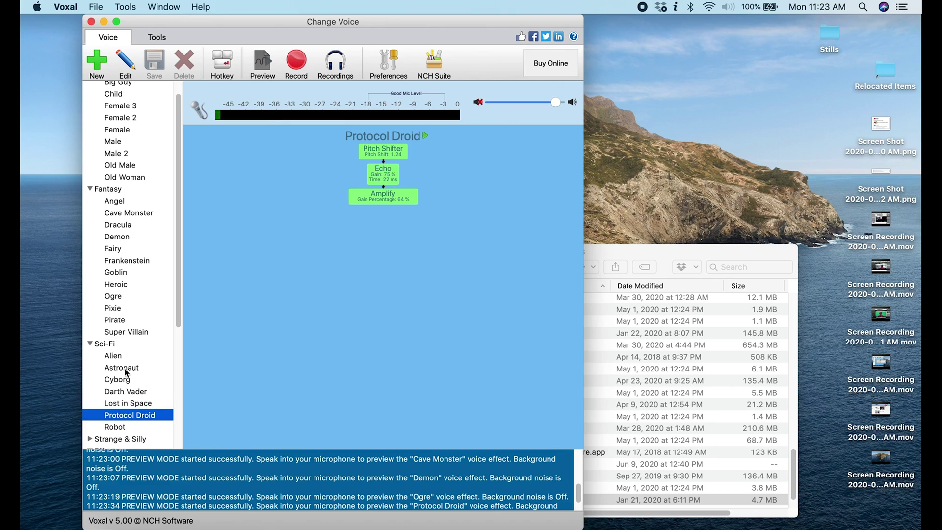
left_click(126, 392)
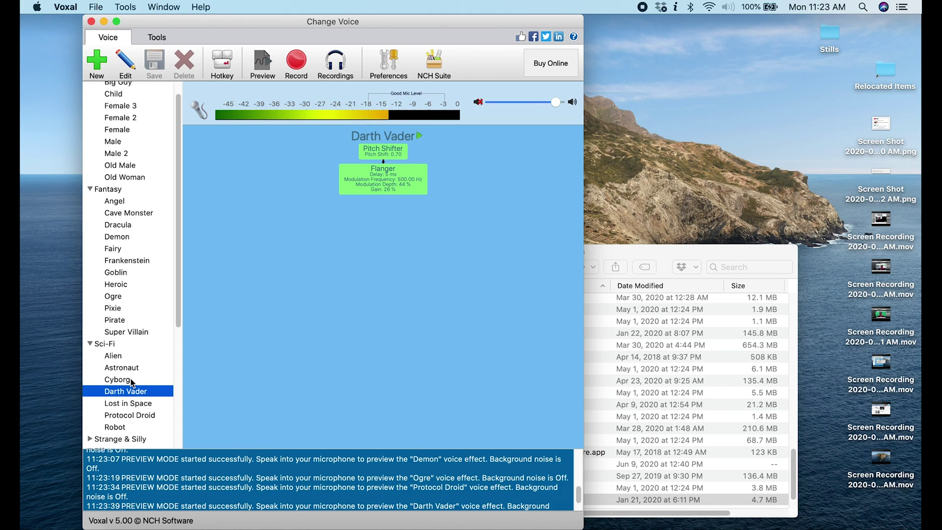
left_click(115, 427)
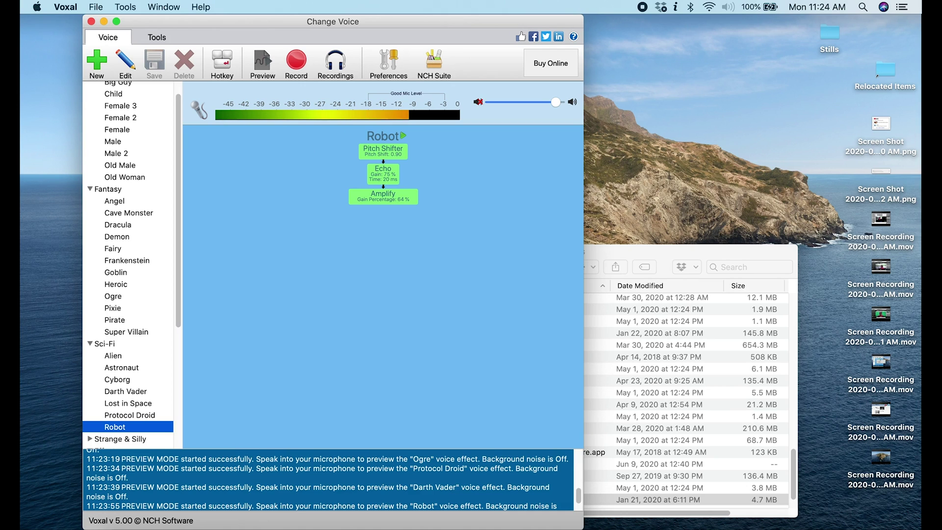
left_click(97, 62)
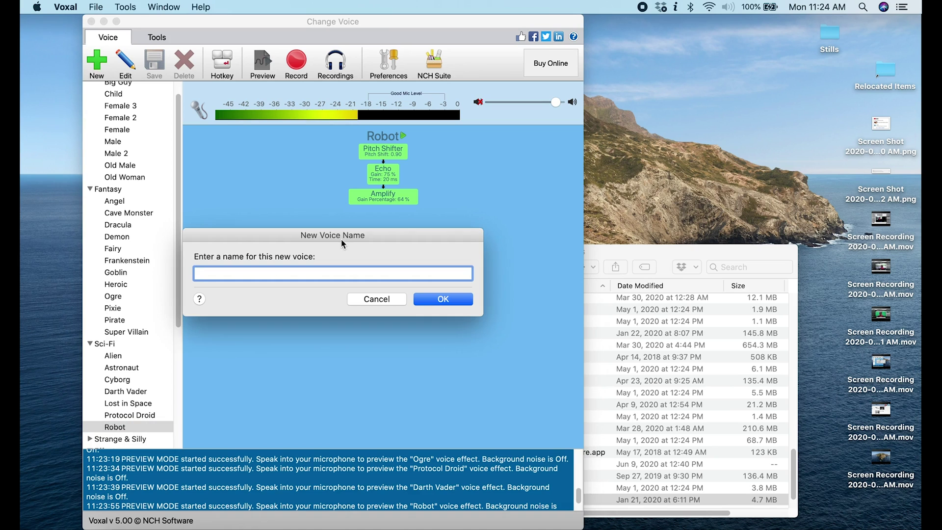
Name the new custom voice 'clean' and close the editor without adding effects
type("clean")
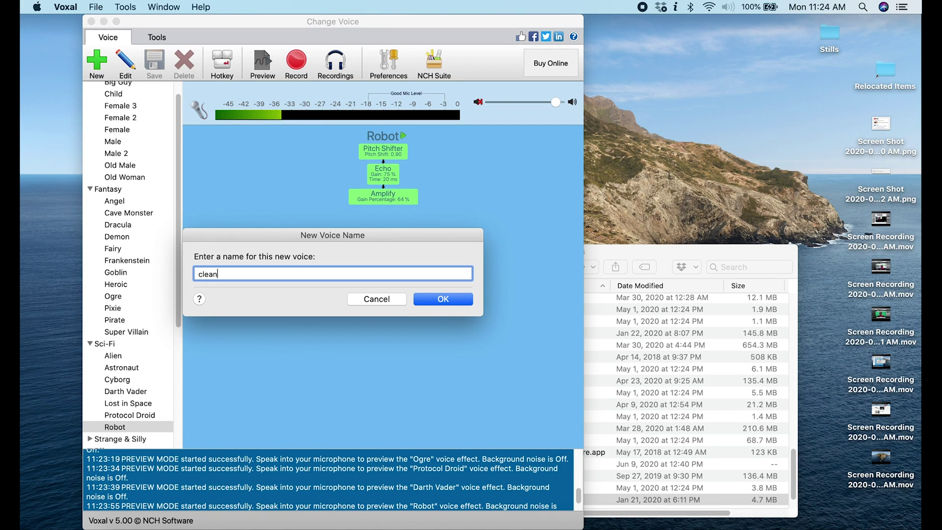
left_click(444, 297)
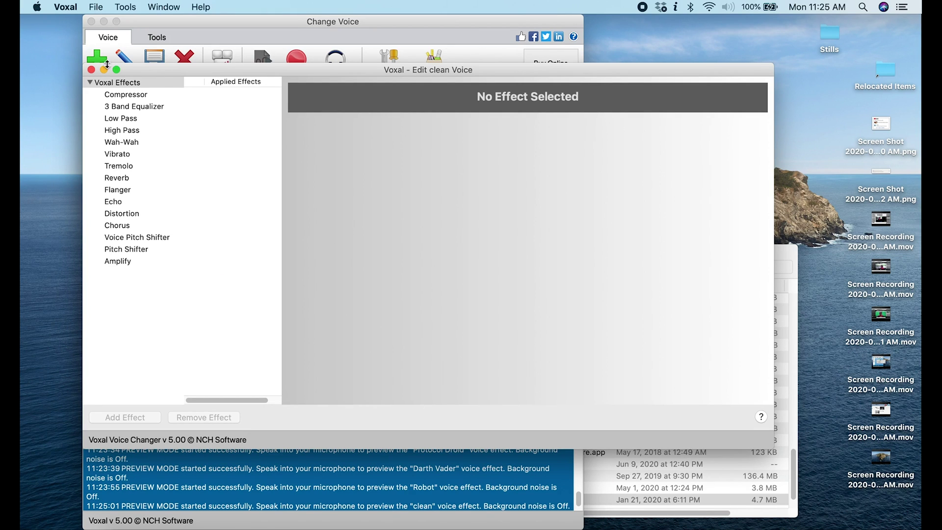
left_click(91, 70)
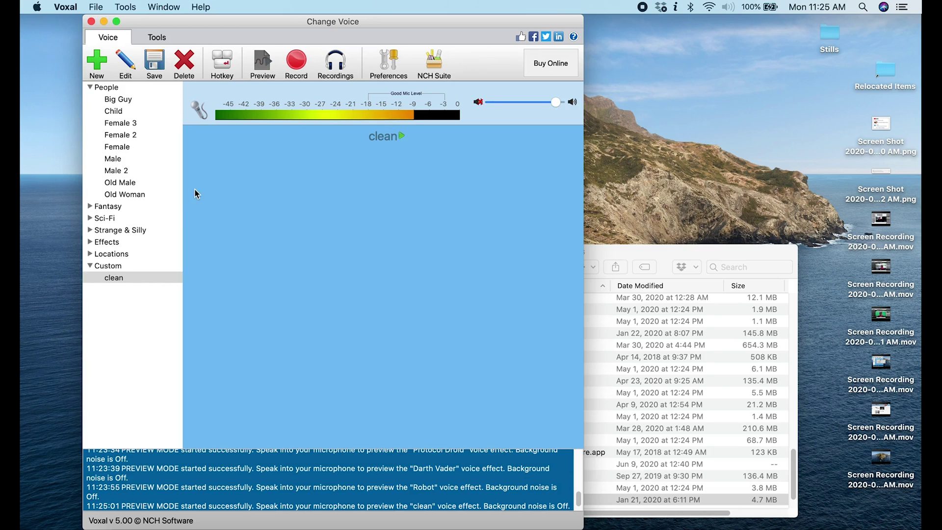
In Voice Hotkey preferences, assign the clean voice to hotkey 1
left_click(216, 60)
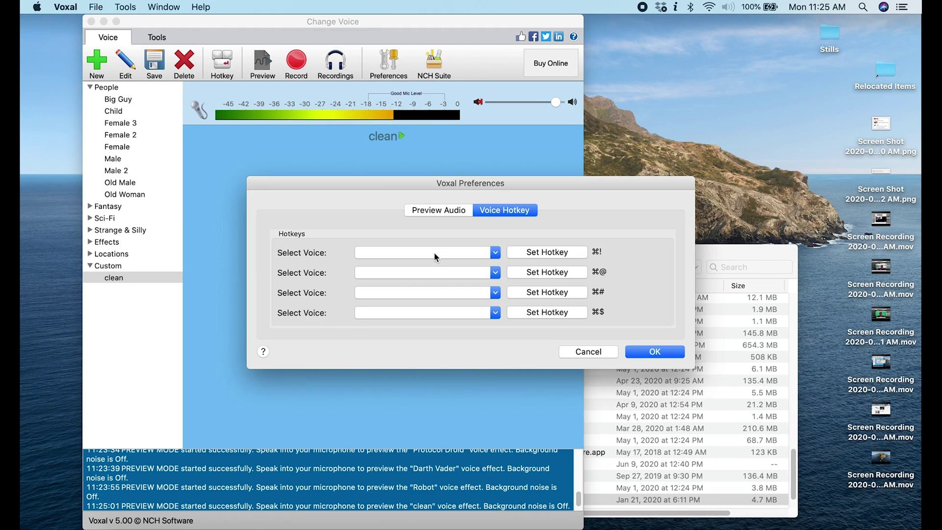
left_click(490, 252)
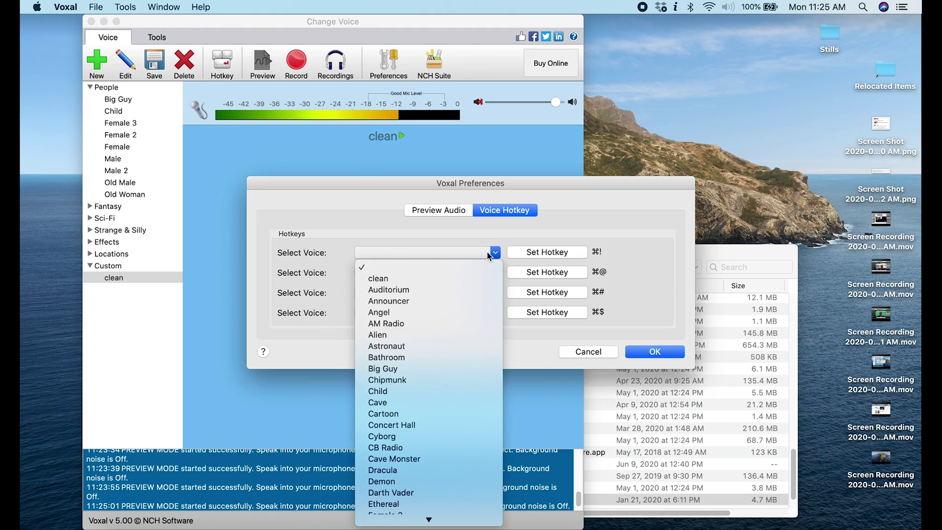
left_click(430, 279)
left_click(529, 251)
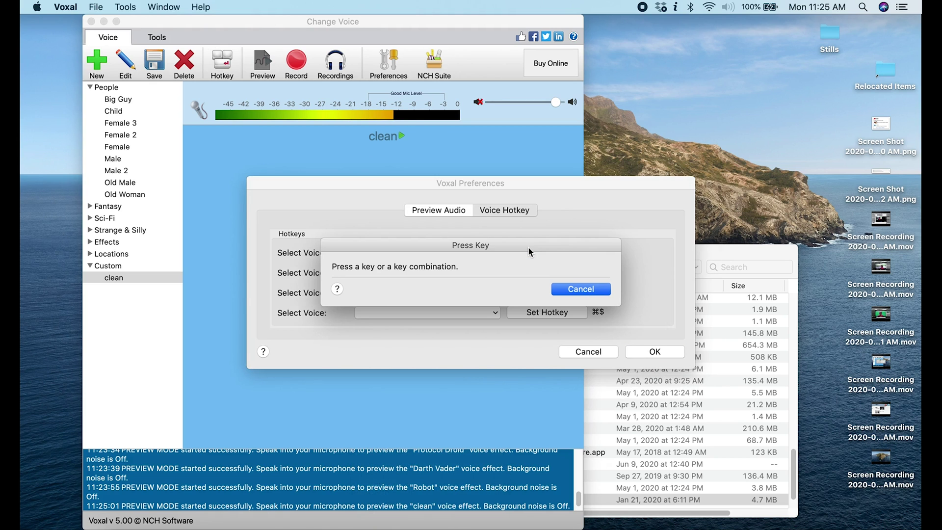
key("1")
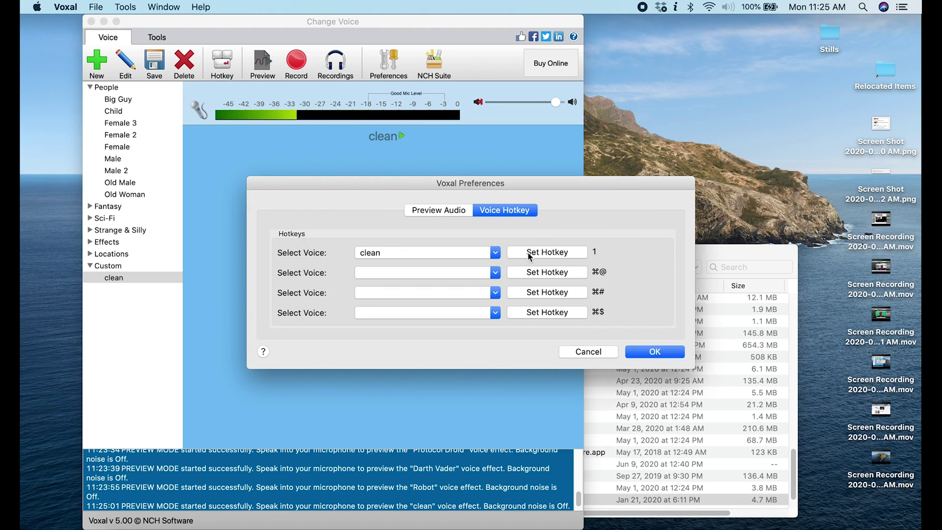
Assign the Demon voice to hotkey 2
left_click(495, 273)
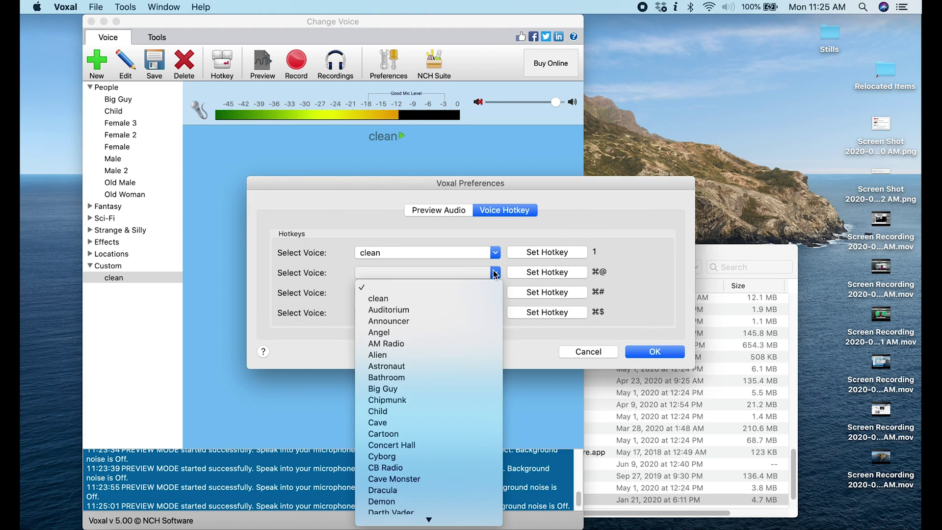
scroll(446, 368, "down", 3)
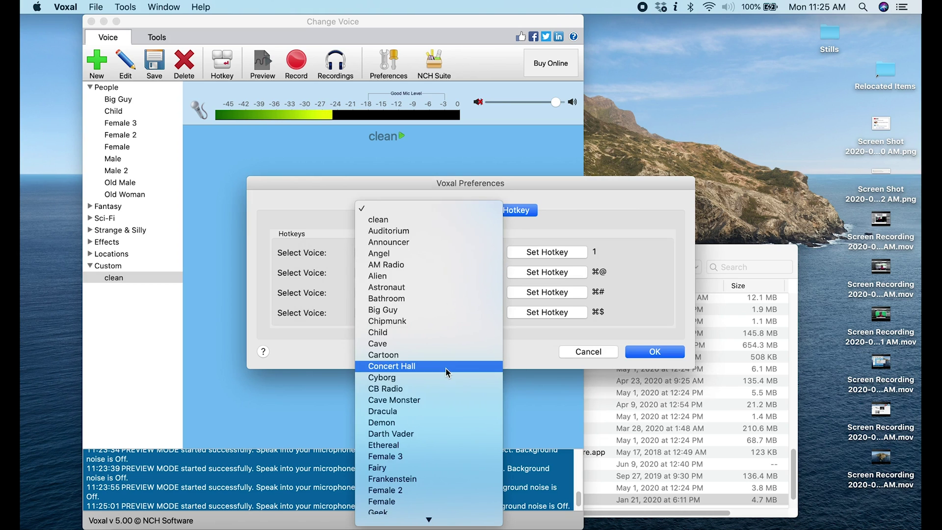
scroll(446, 368, "down", 2)
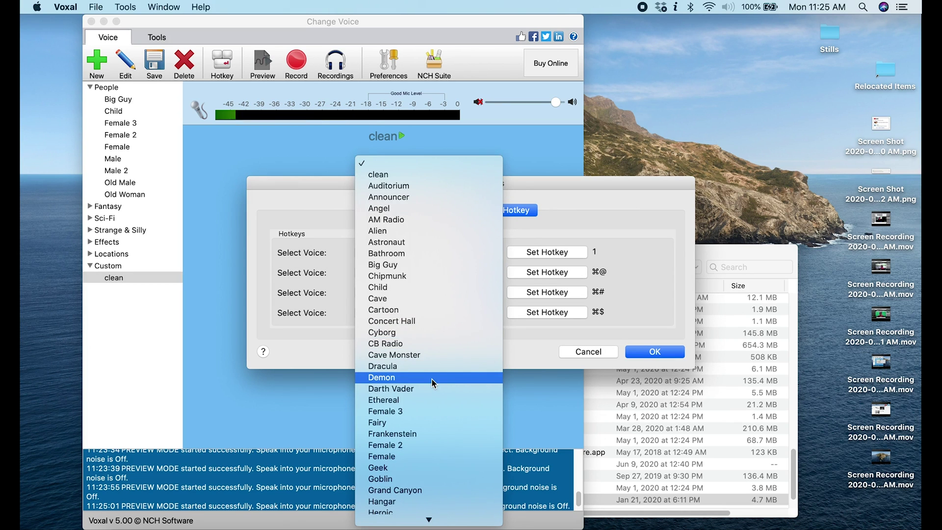
left_click(432, 379)
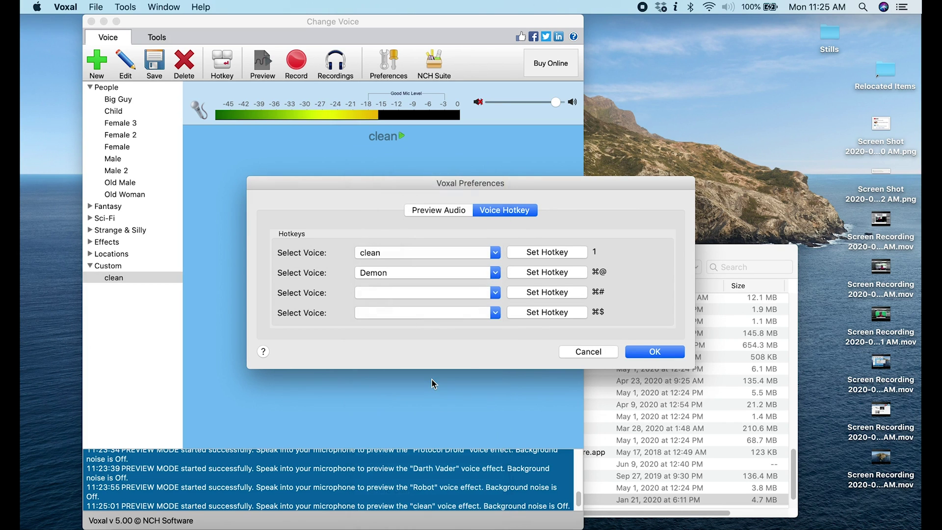
left_click(550, 277)
key("2")
Assign the Robot voice to hotkey 3
left_click(495, 293)
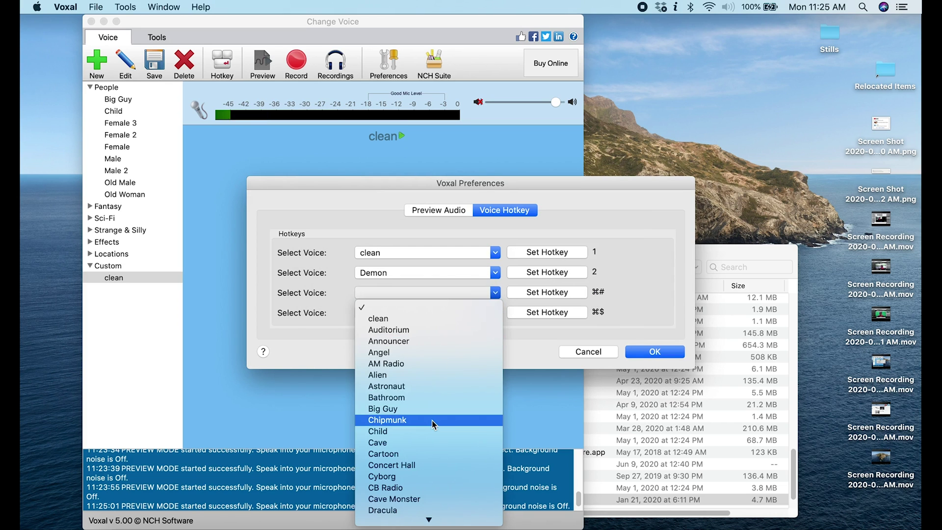
scroll(432, 421, "down", 5)
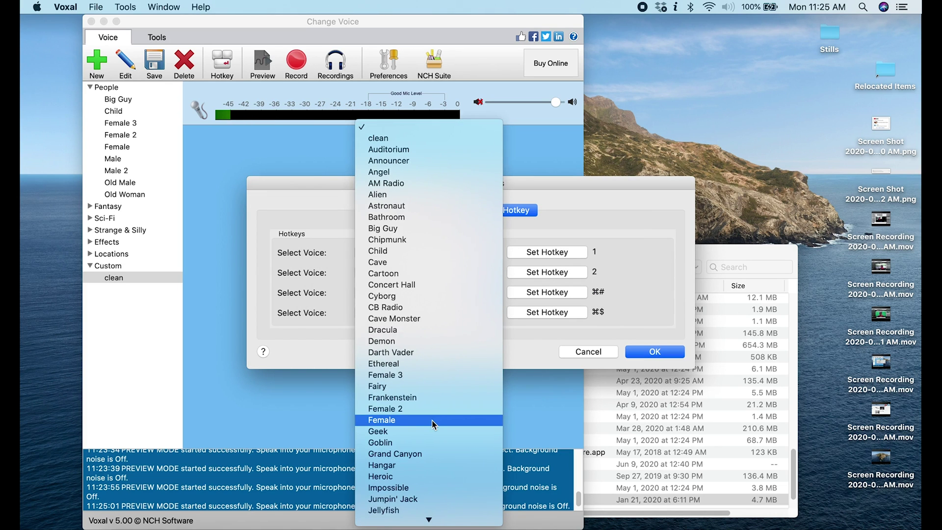
scroll(433, 425, "down", 5)
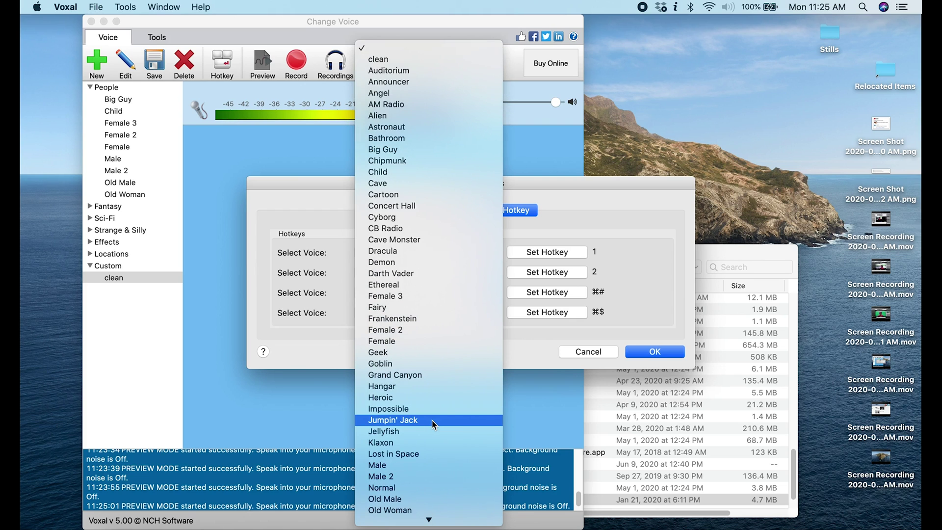
scroll(433, 426, "down", 5)
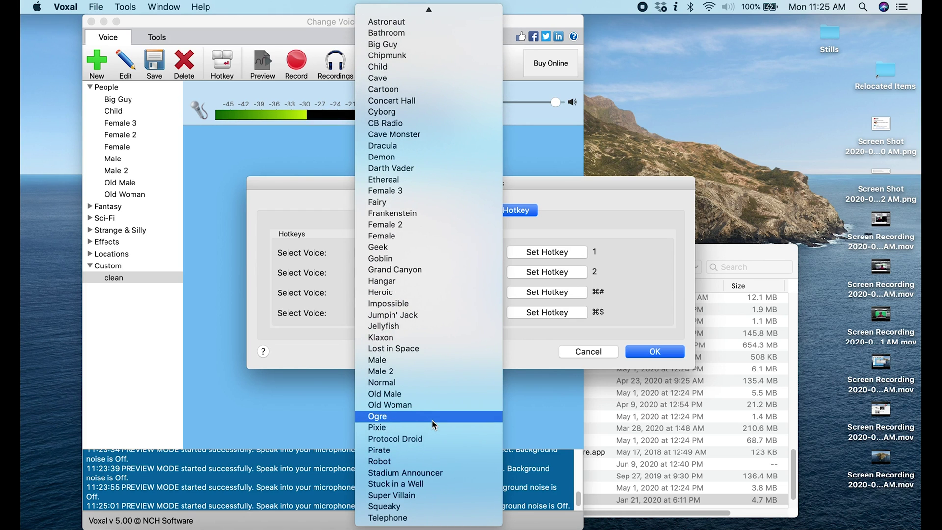
left_click(388, 462)
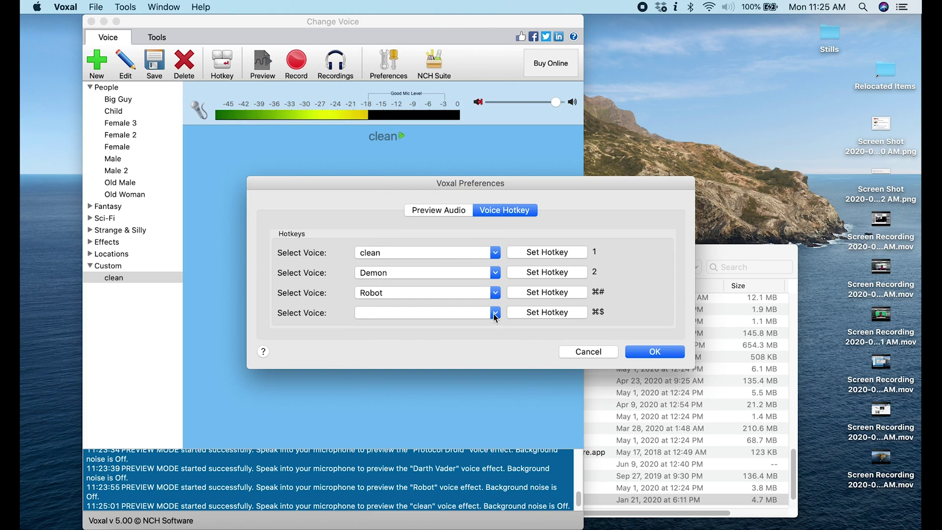
left_click(531, 291)
key("3")
Assign the Squeaky voice to hotkey 4 and save the hotkey assignments
left_click(494, 313)
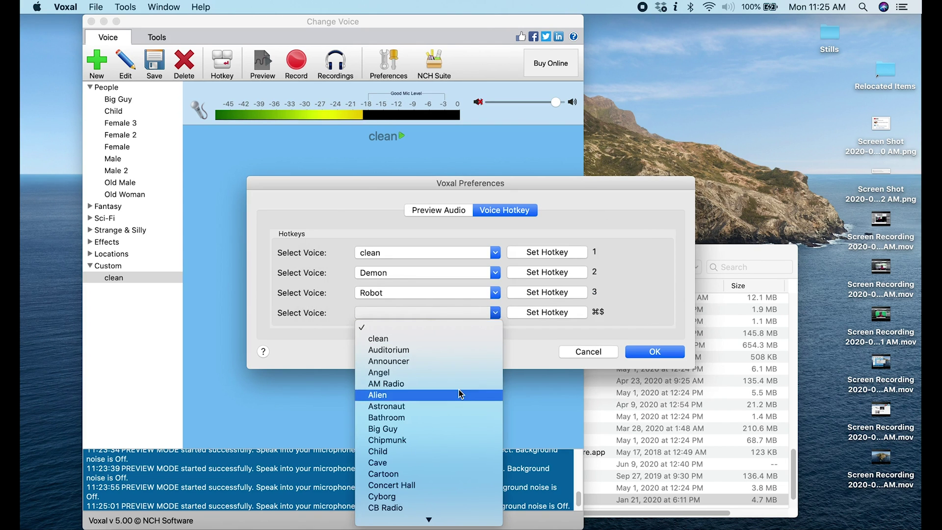
scroll(460, 394, "down", 10)
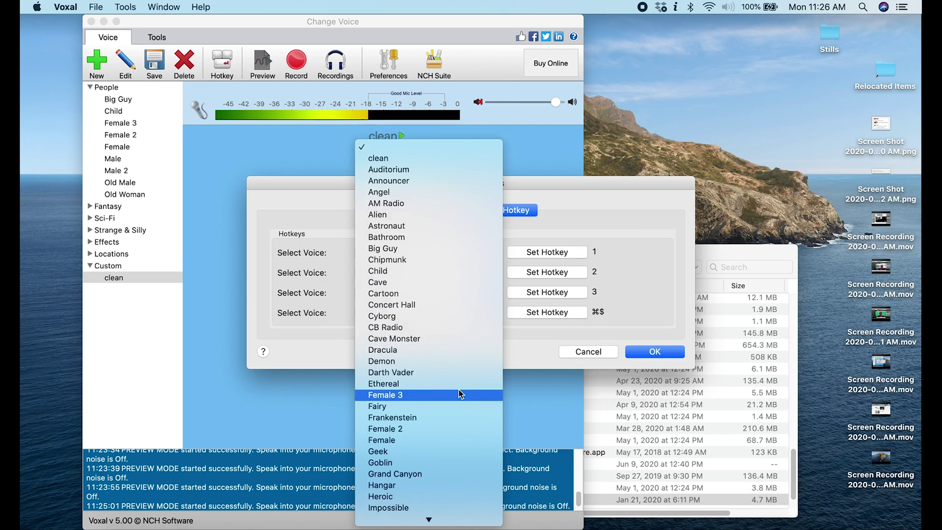
scroll(460, 394, "down", 10)
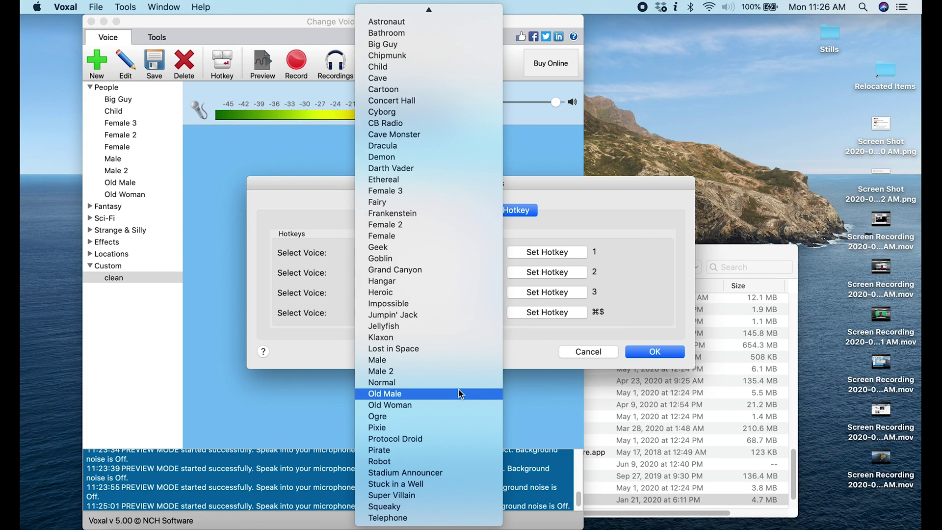
scroll(461, 394, "up", 2)
scroll(461, 394, "down", 2)
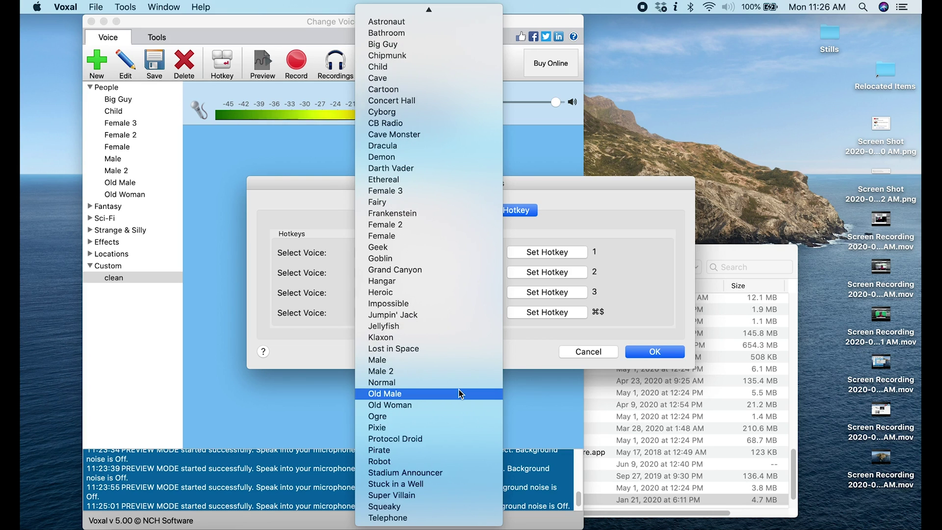
left_click(384, 507)
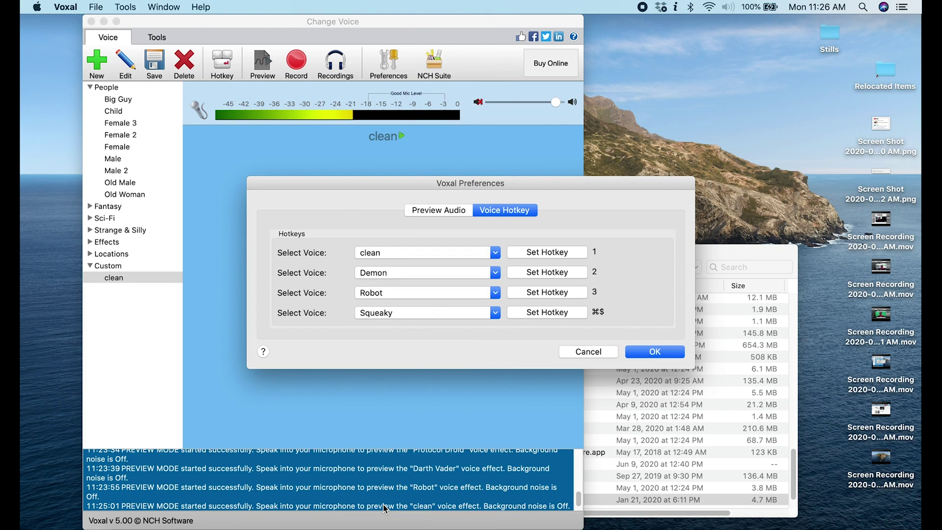
left_click(518, 312)
key("4")
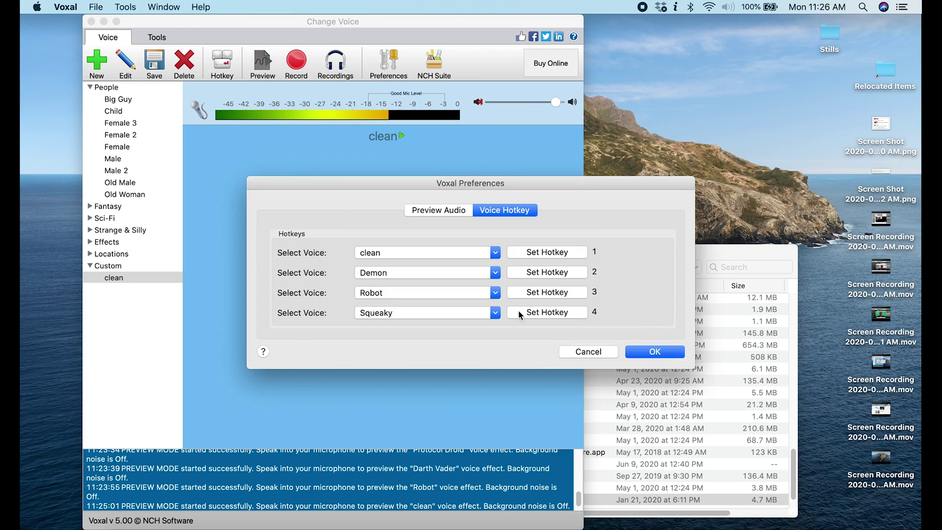
left_click(649, 352)
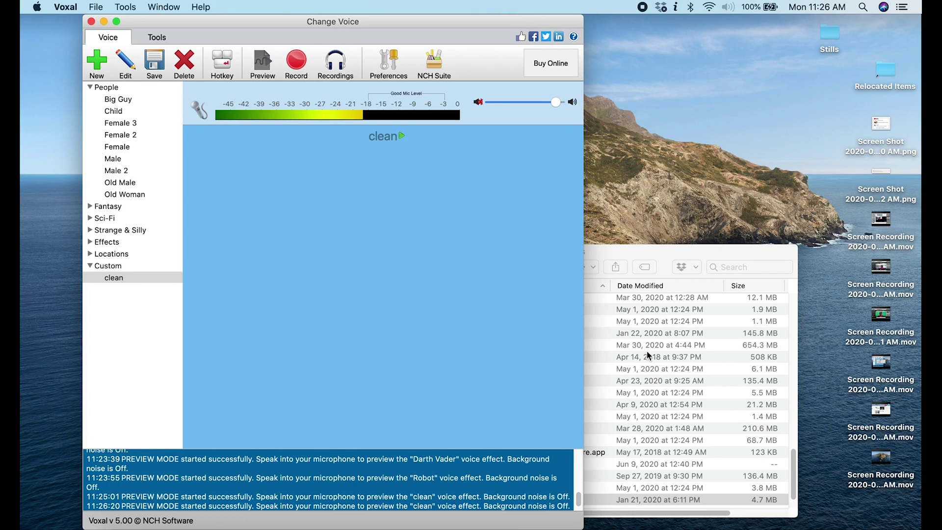
key("ctrl+shift+d")
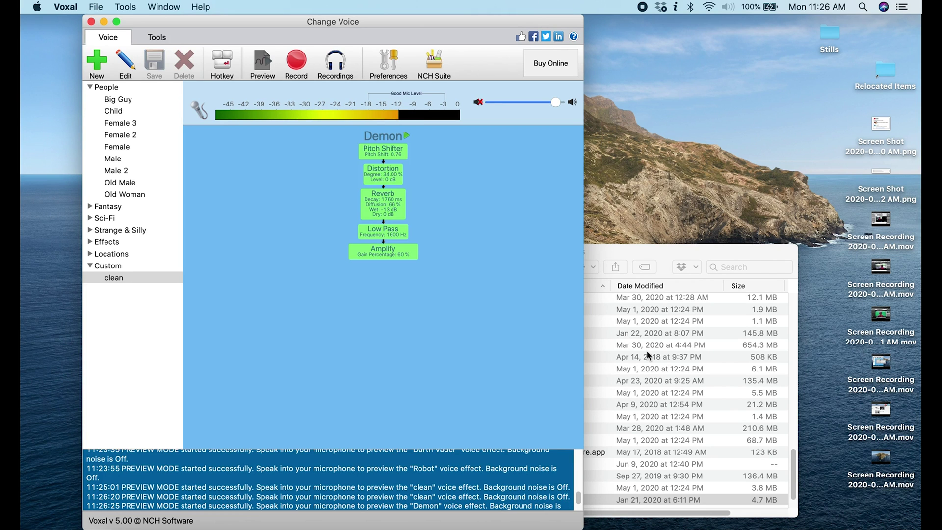
key("ctrl+shift+r")
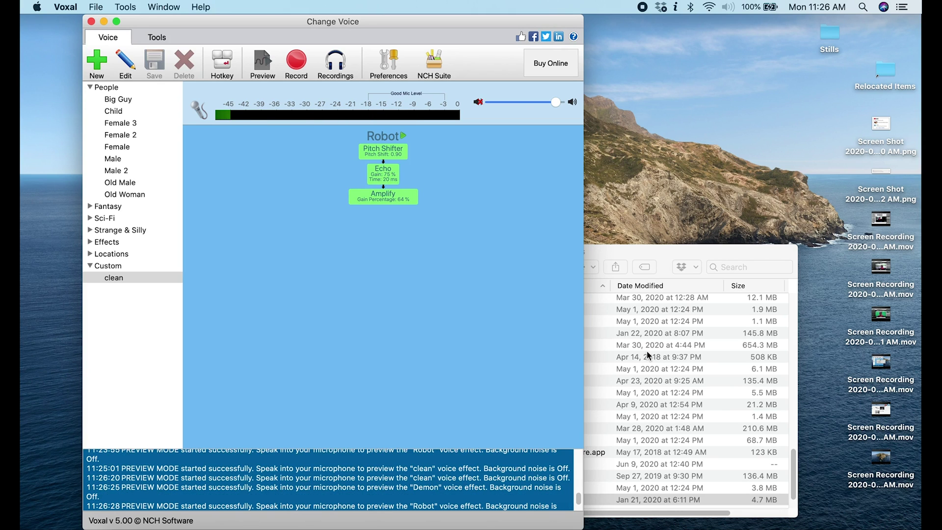
key("ctrl+shift+s")
key("ctrl+shift+c")
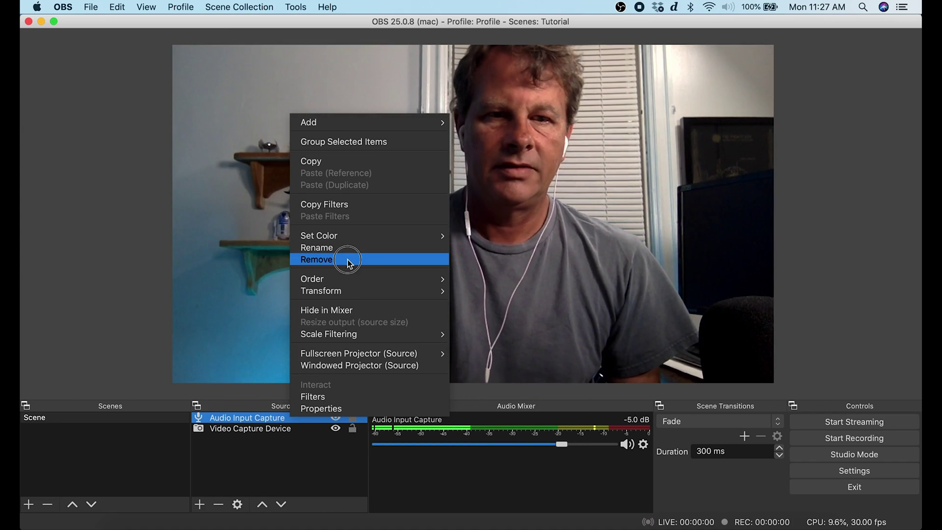
Remove the Audio Input Capture source and add a new audio input named 'voice changer'
left_click(350, 260)
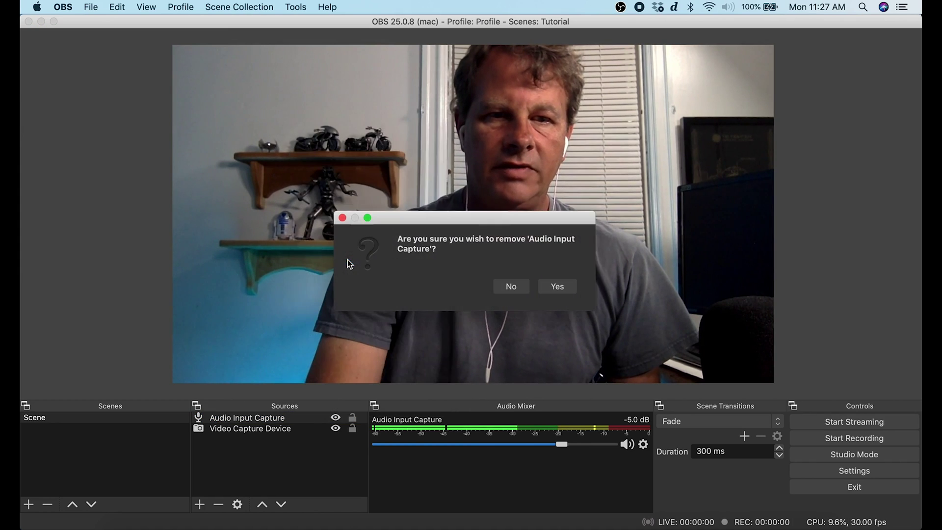
left_click(544, 285)
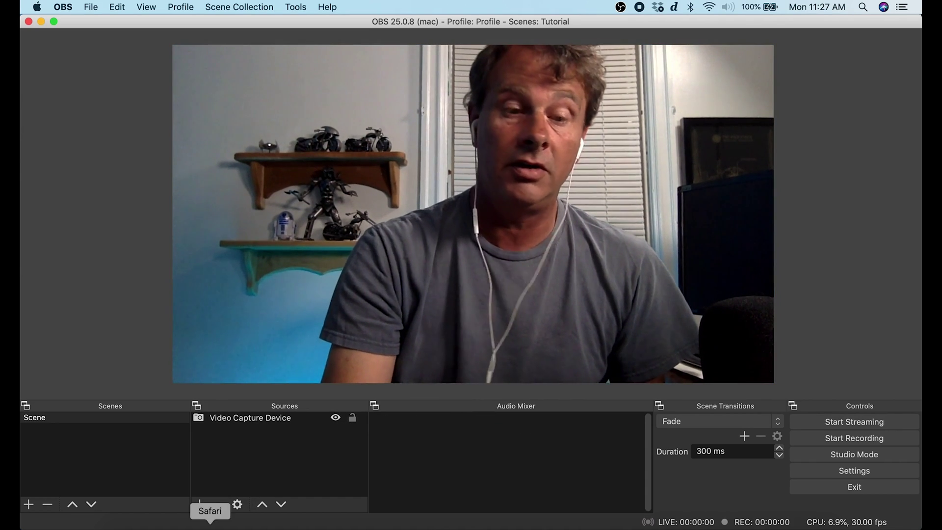
left_click(201, 503)
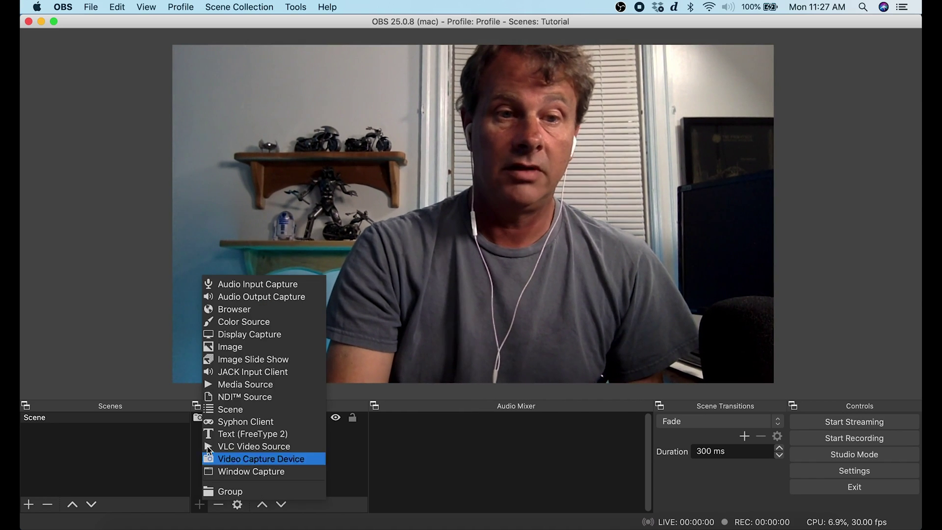
left_click(234, 284)
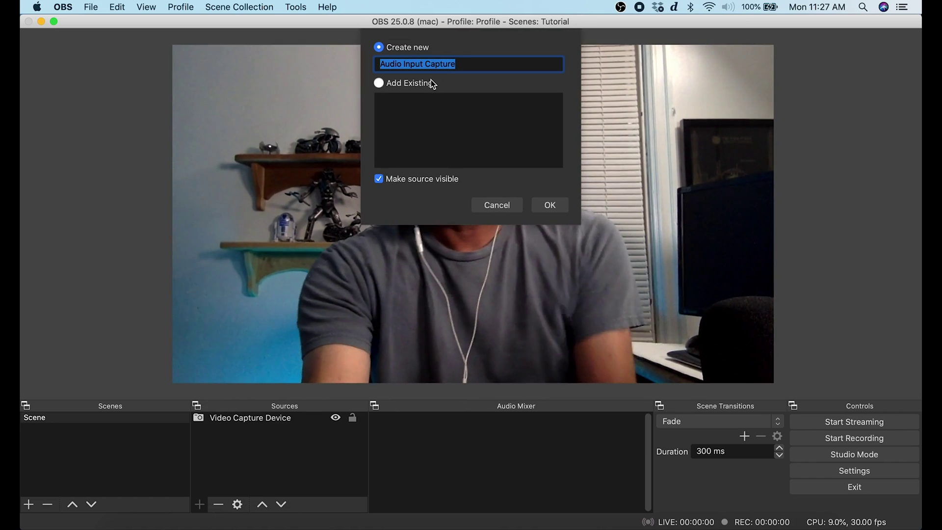
type("voice changer")
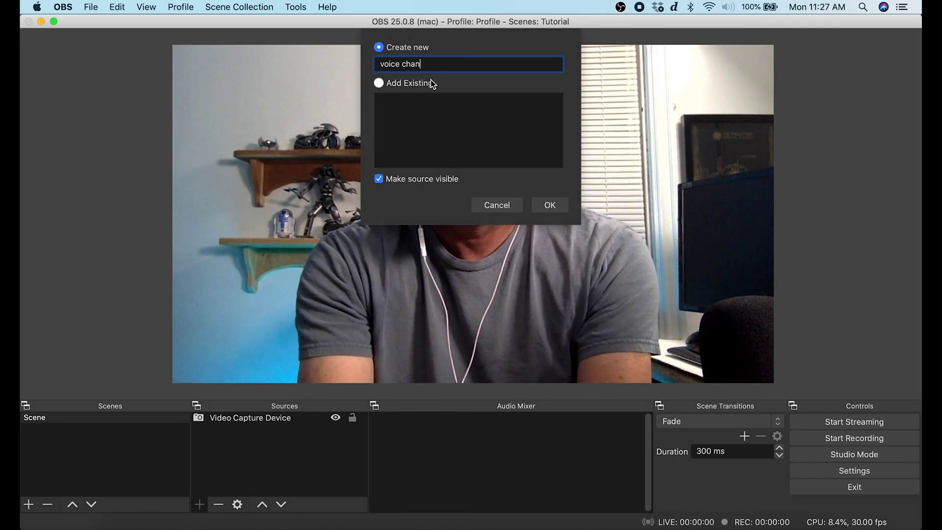
left_click(550, 205)
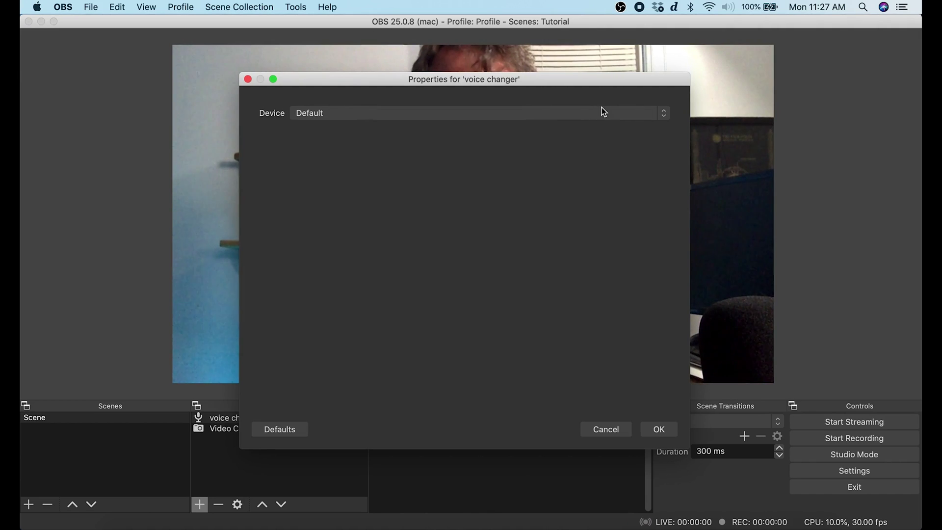
Set the voice changer source's device to Voxal Voice Changer
left_click(666, 115)
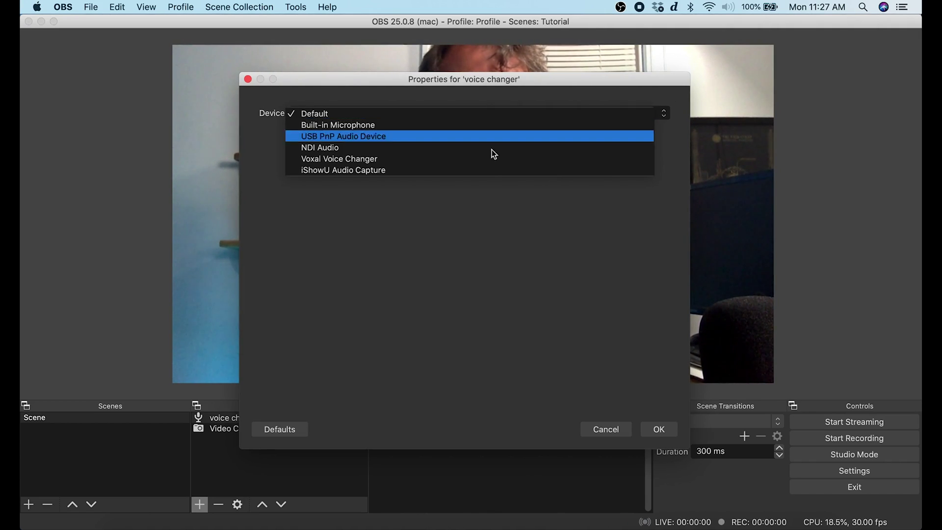
left_click(365, 159)
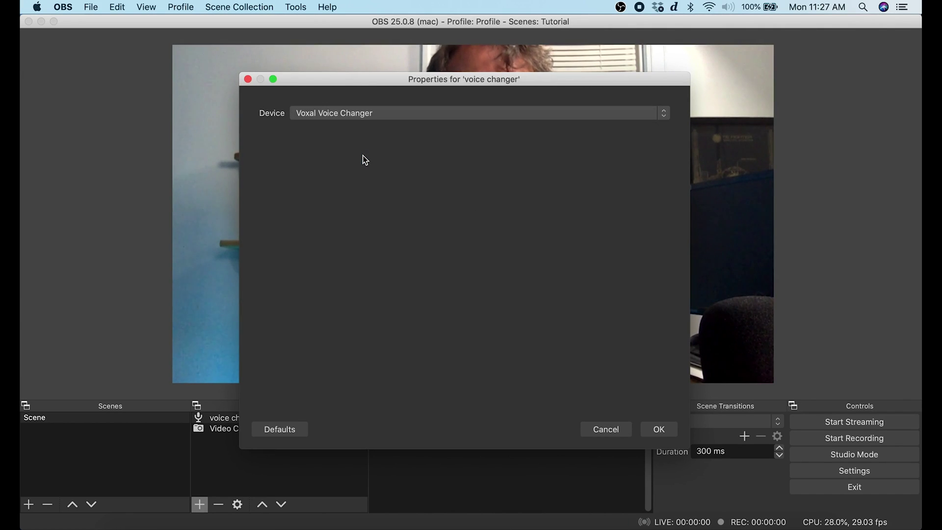
left_click(658, 429)
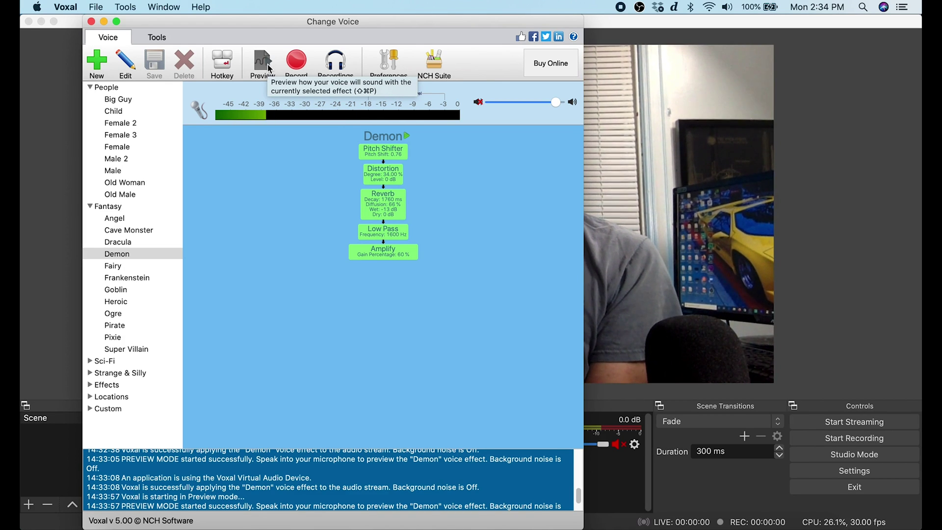
Turn off Preview mode for the Demon voice
left_click(270, 69)
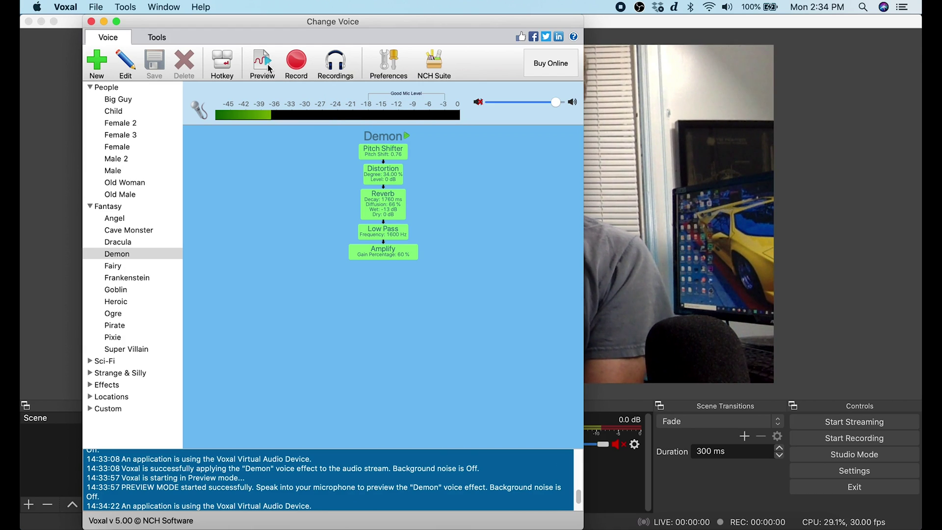
Open Advanced Audio Properties from the voice changer mixer channel in OBS
left_click(606, 479)
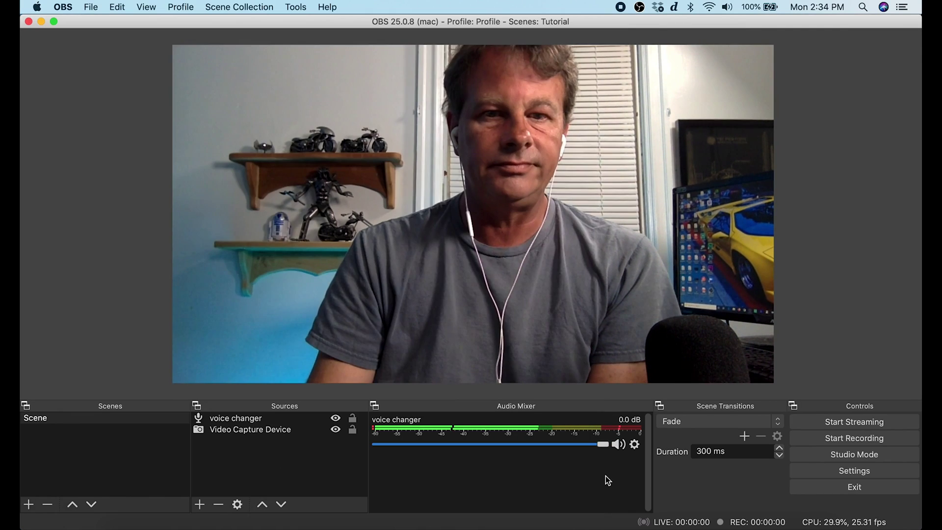
left_click(635, 448)
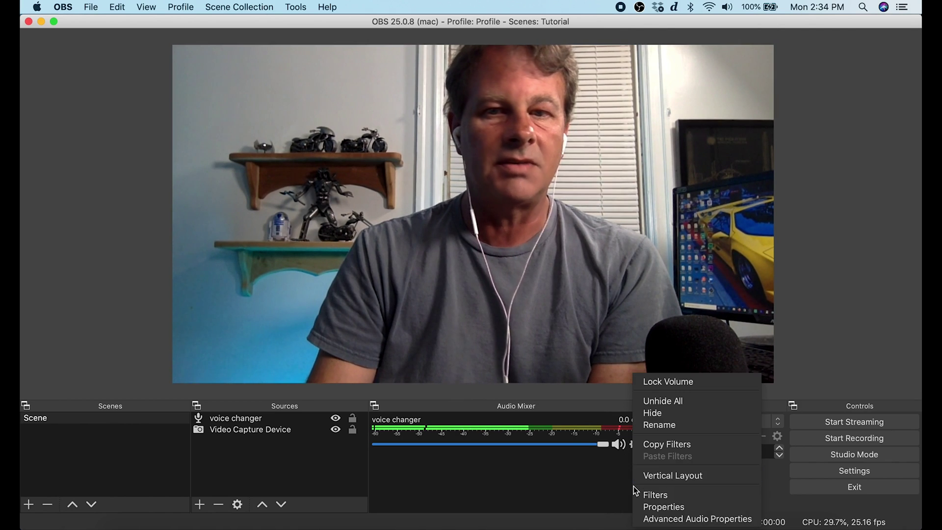
left_click(660, 520)
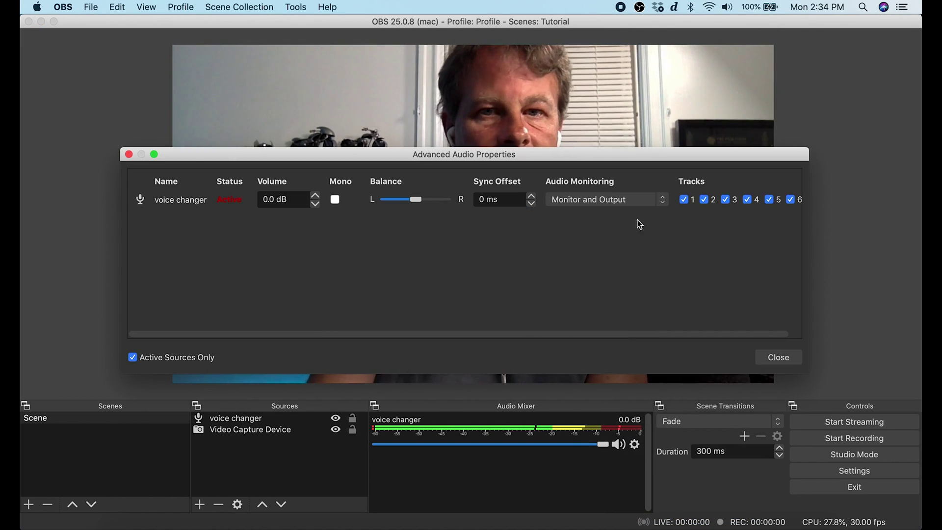
Try the voice changer's Audio Monitoring options: Monitor Off, Monitor Only, Monitor and Output
left_click(602, 201)
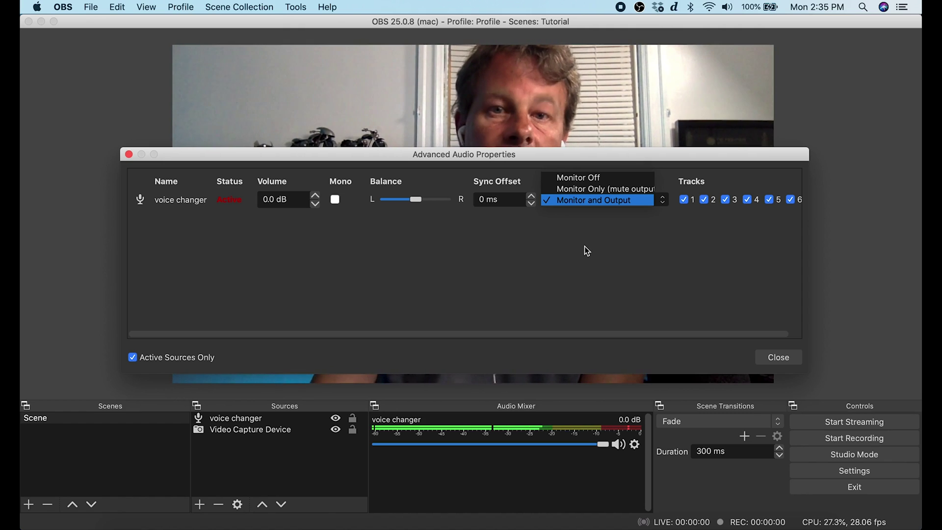
left_click(543, 293)
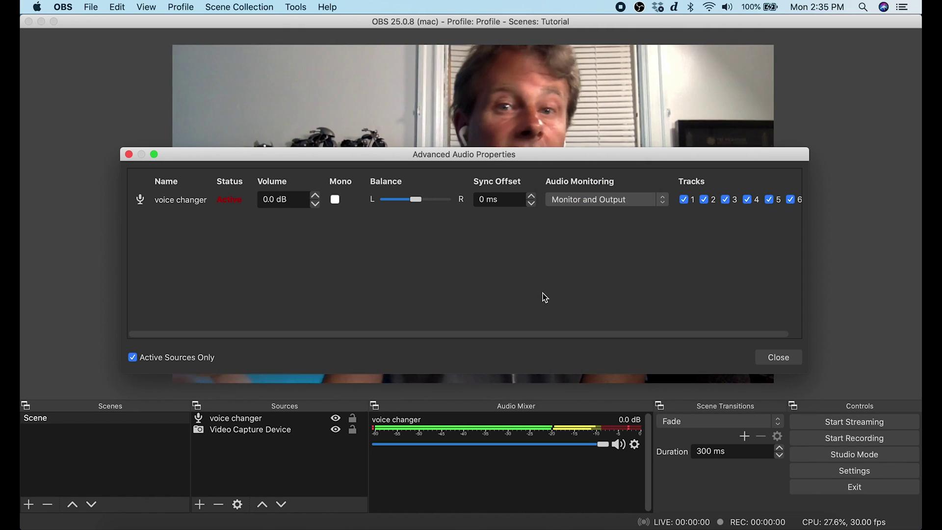
left_click(614, 202)
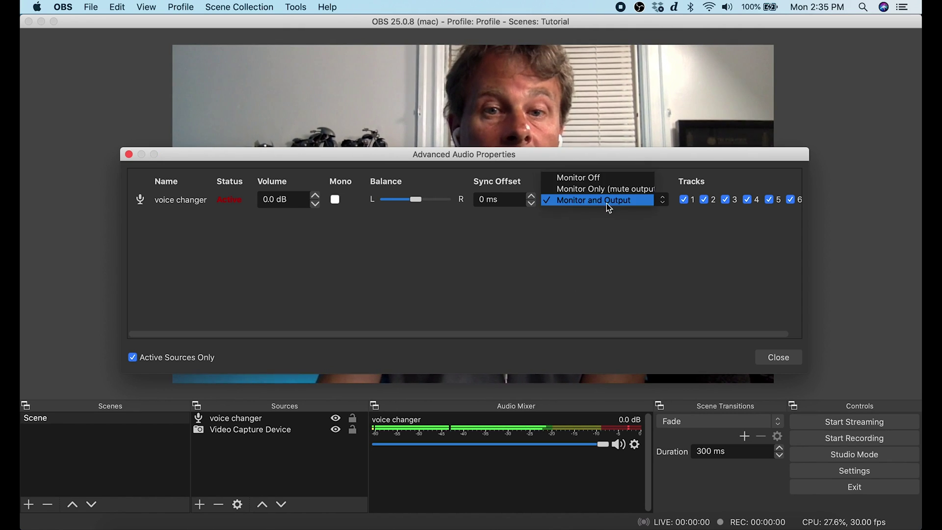
left_click(584, 177)
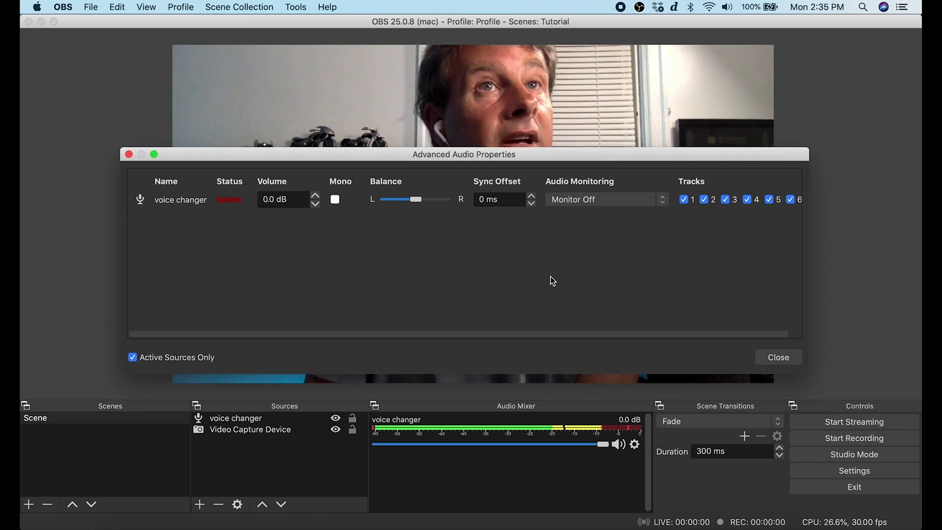
left_click(668, 368)
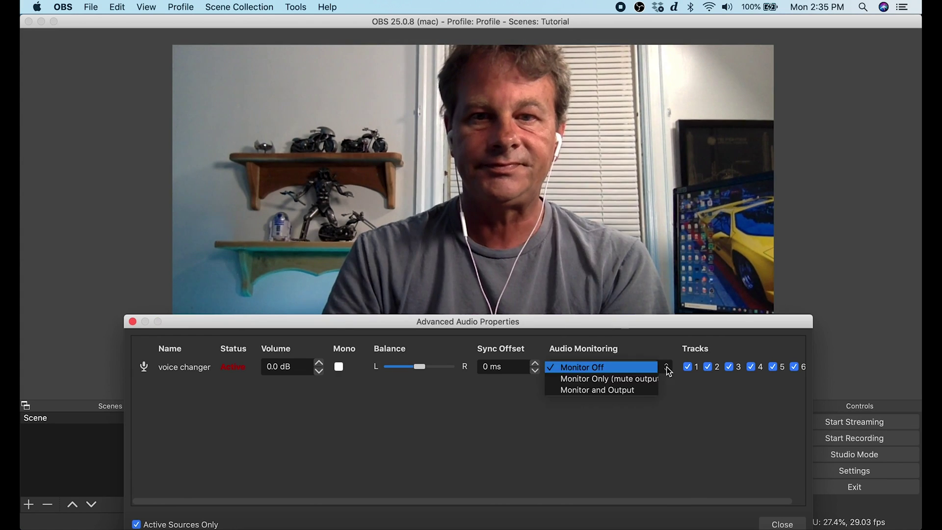
left_click(639, 379)
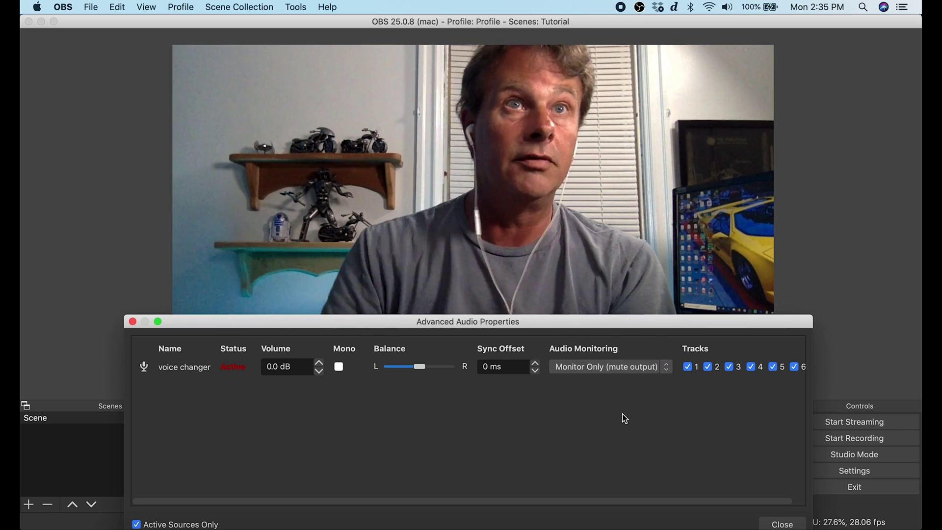
left_click(629, 368)
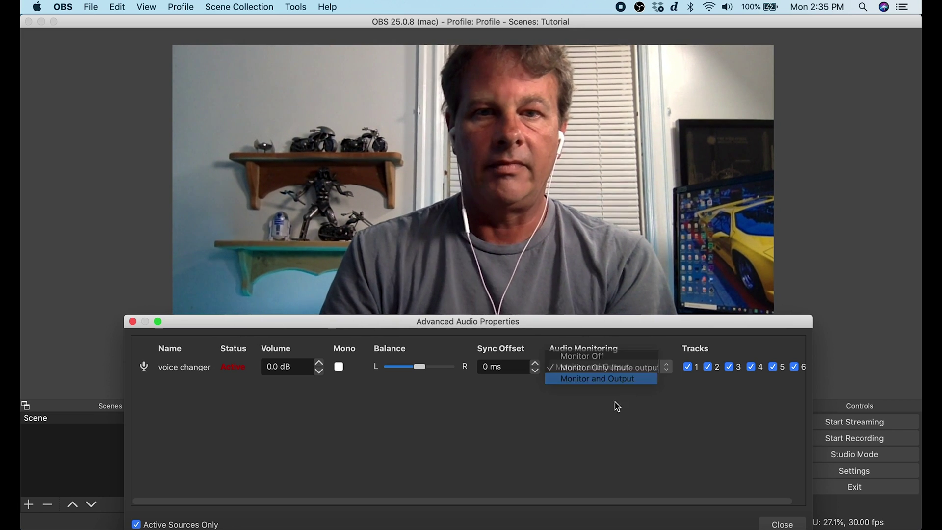
key("Return")
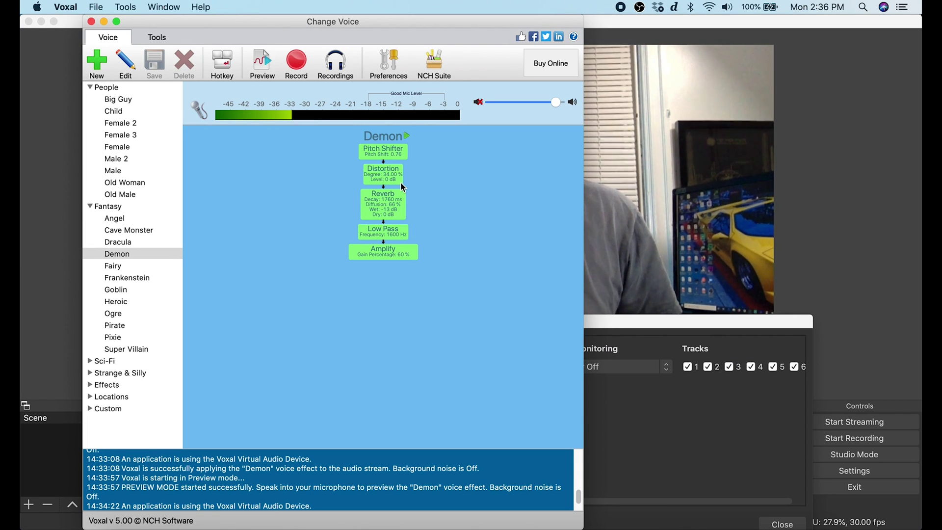
Lower Voxal's playback volume slider slightly to the left
left_click(555, 103)
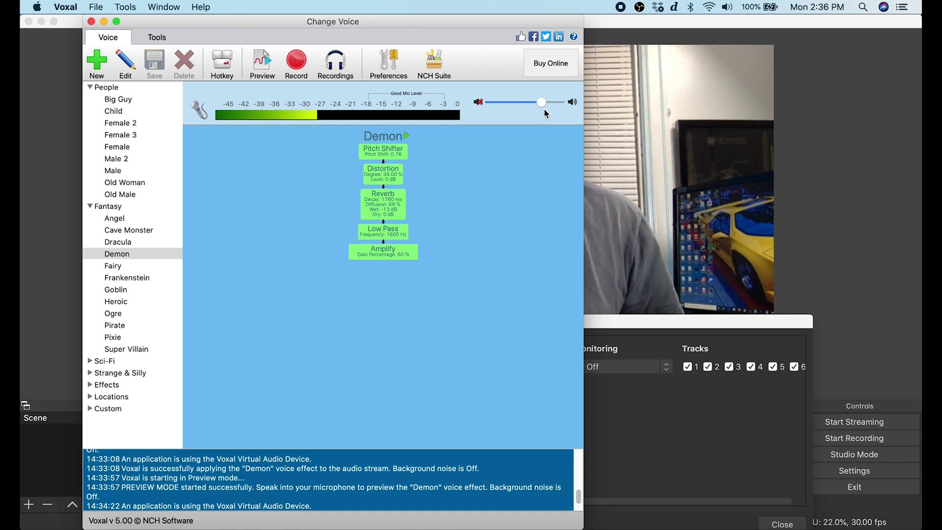
left_click(550, 103)
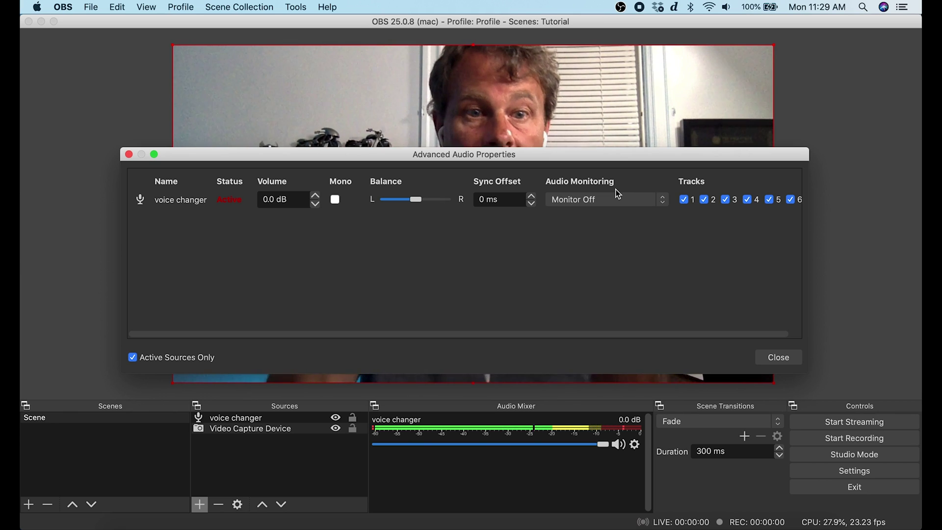
Close the Advanced Audio Properties dialog in OBS
left_click(775, 357)
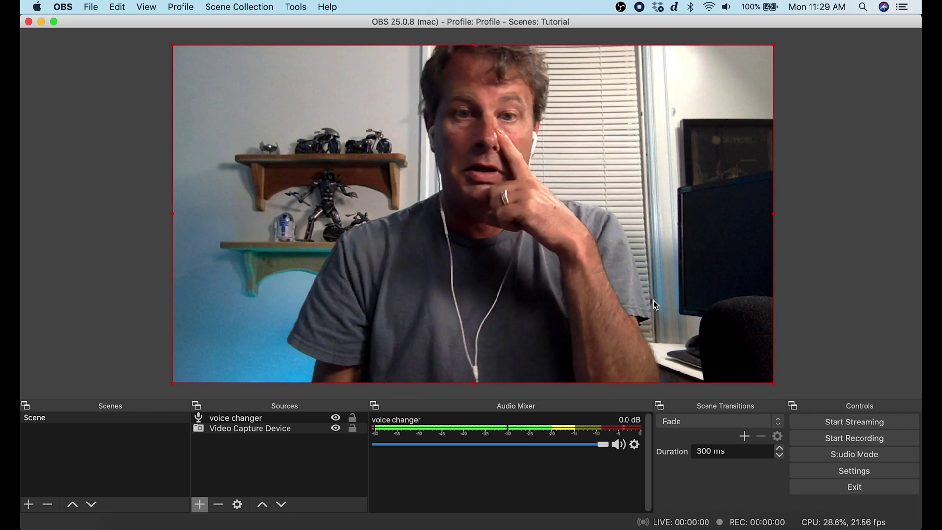